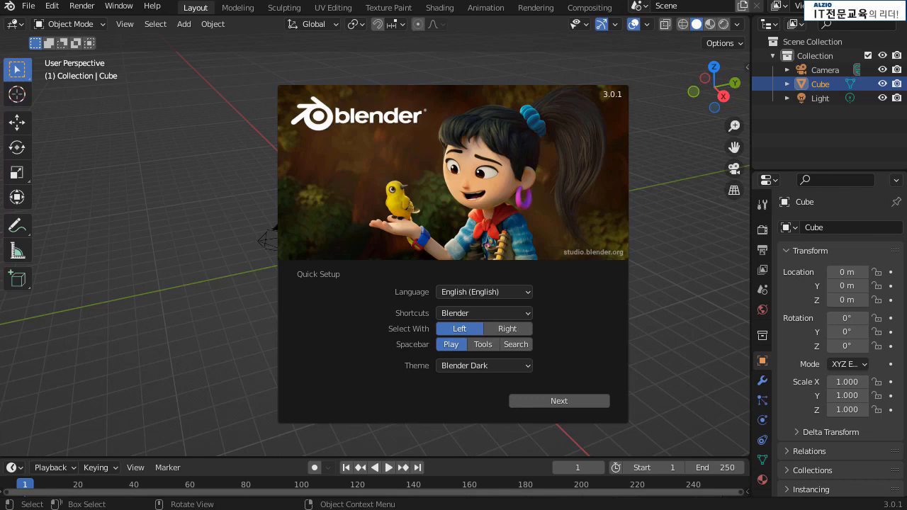
- Dismiss the splash screen, bring it back, and set the interface language to Korean in its Quick Setup
left_click(698, 258)
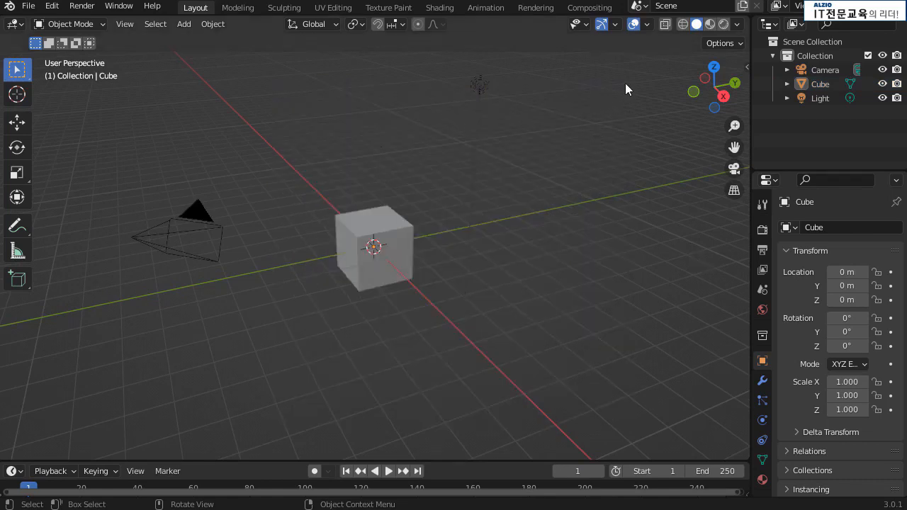
left_click(10, 7)
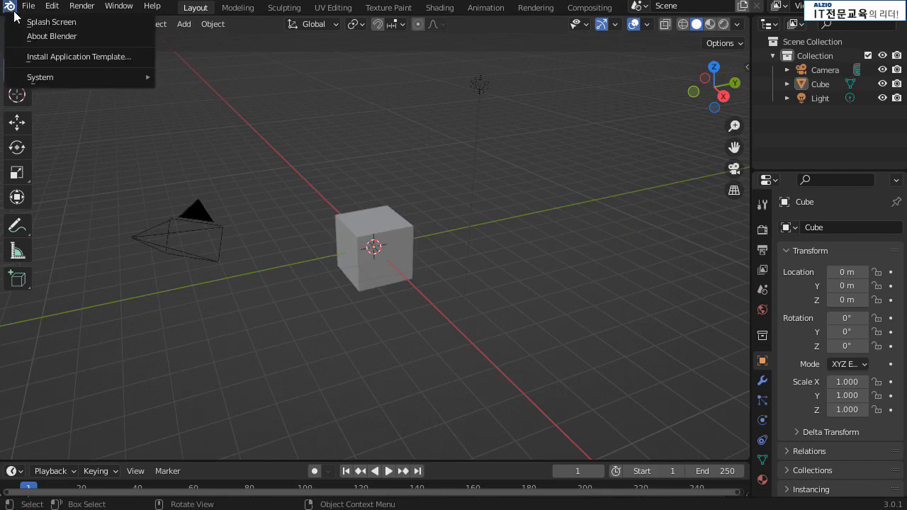
left_click(62, 26)
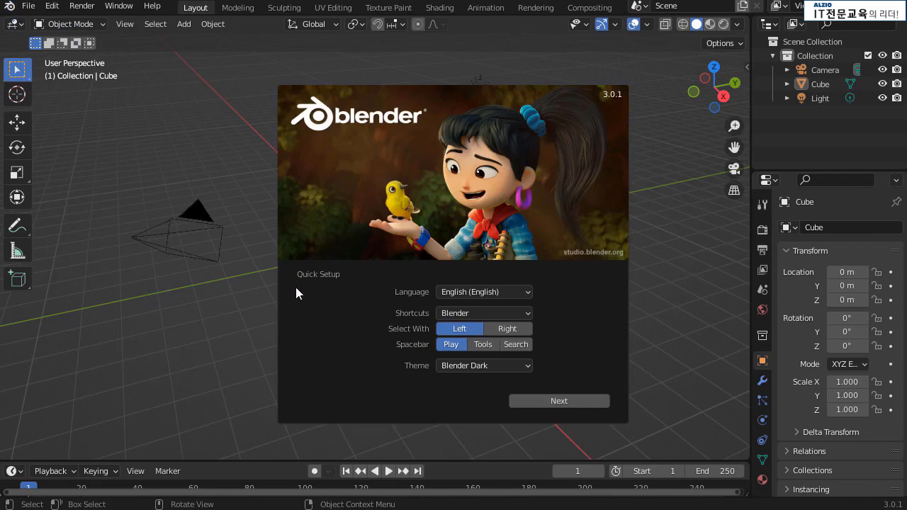
left_click(511, 293)
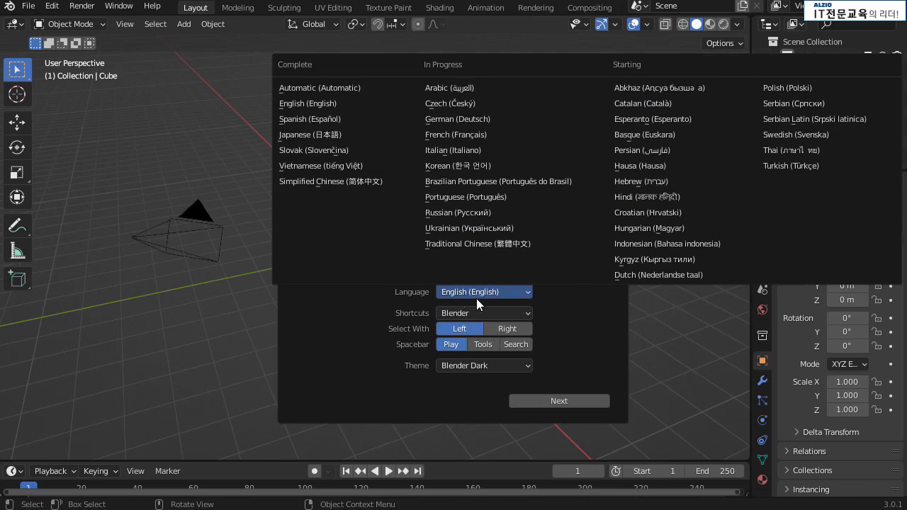
left_click(458, 167)
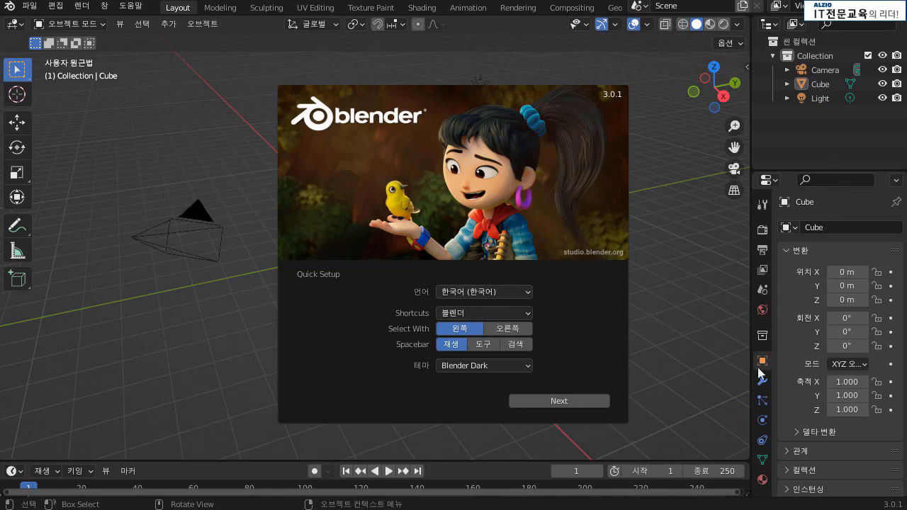
- Change the interface language to Automatic and finally to English, and close the splash screen
left_click(499, 291)
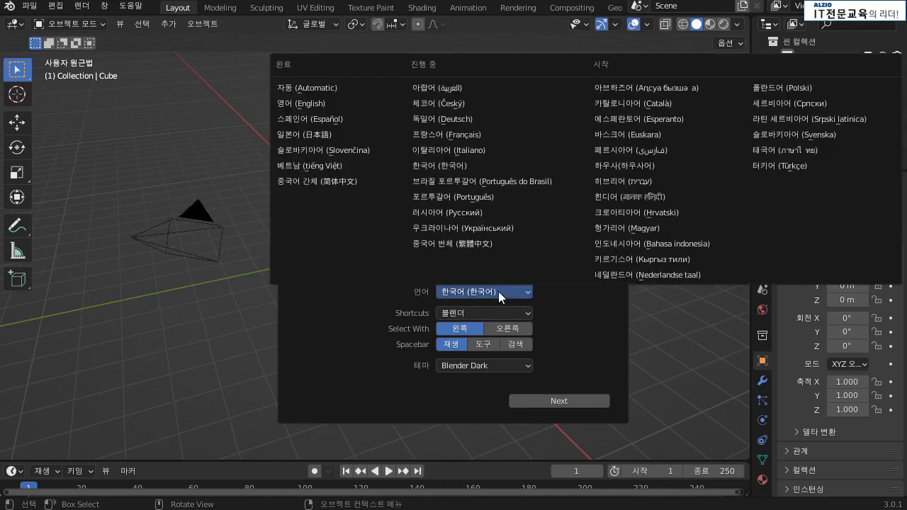
left_click(307, 88)
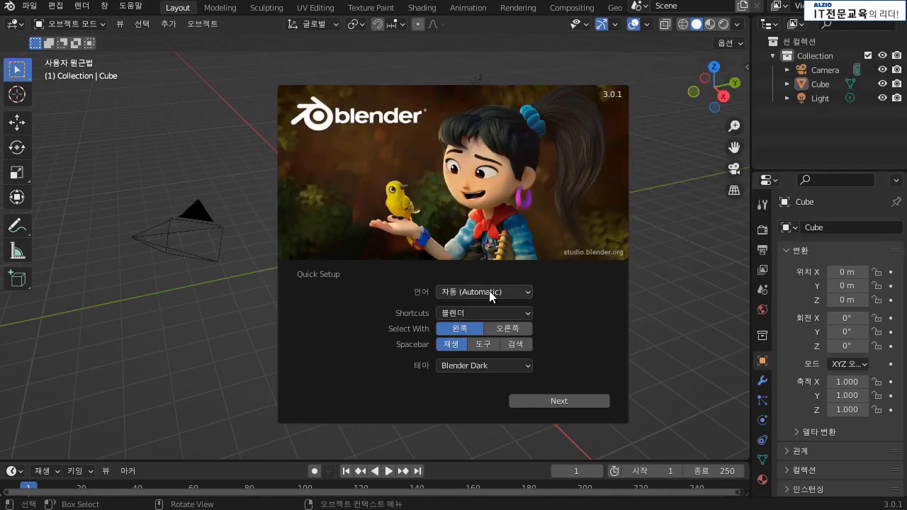
left_click(489, 290)
left_click(320, 107)
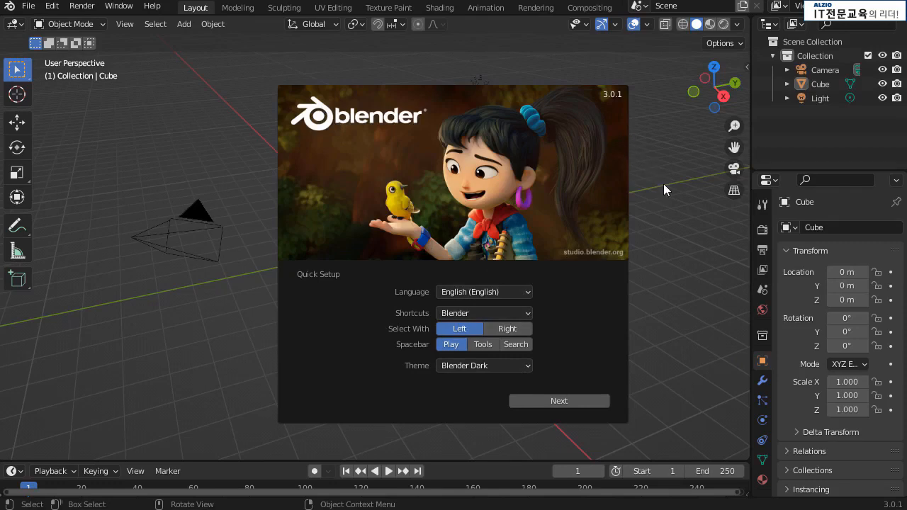
left_click(130, 189)
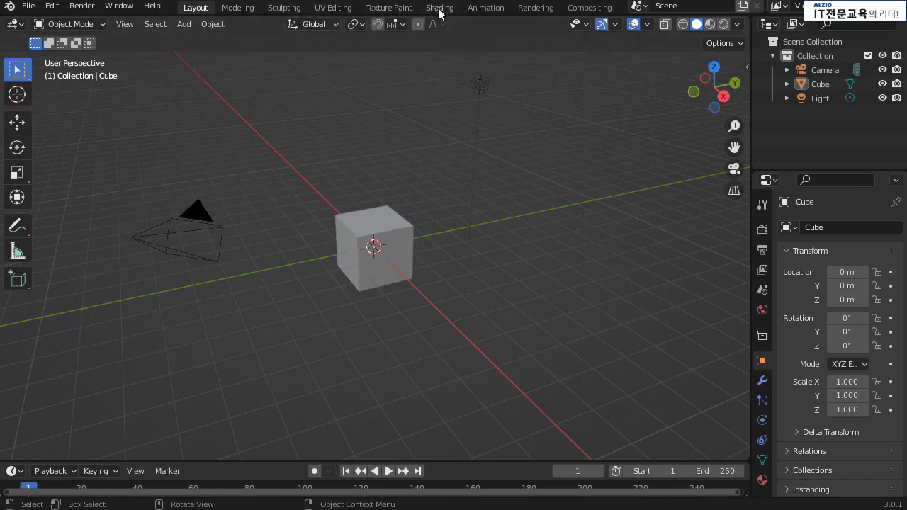
- Look through the Compositing, Rendering, Animation, Shading and Modeling workspaces and return to Layout
left_click(590, 10)
left_click(531, 8)
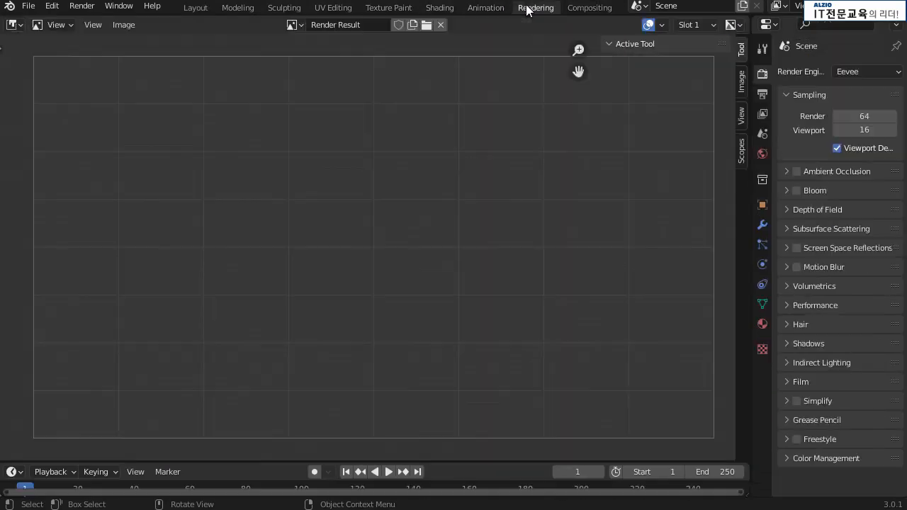
left_click(487, 8)
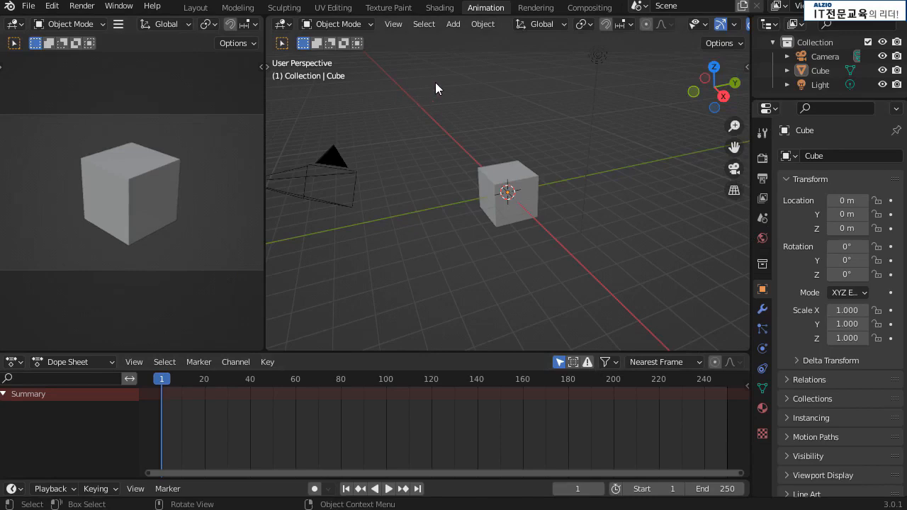
left_click(439, 7)
left_click(247, 9)
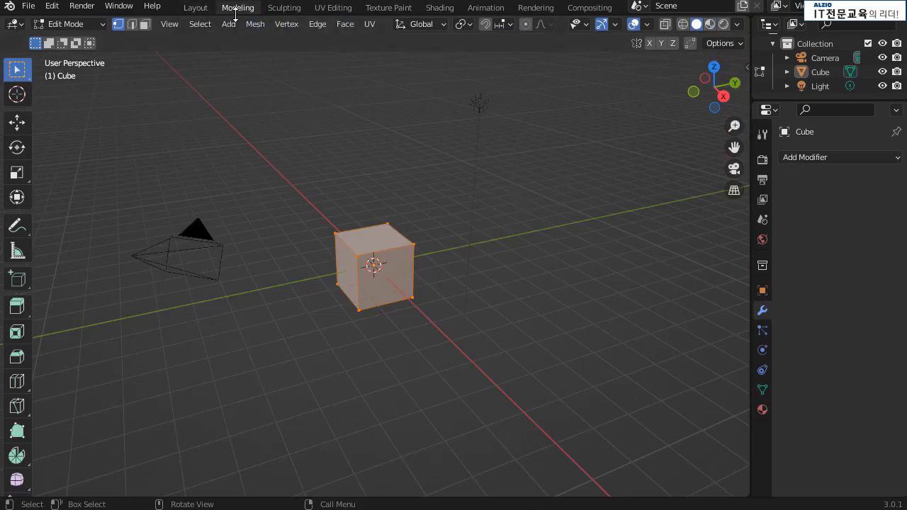
left_click(196, 8)
left_click(234, 10)
left_click(198, 10)
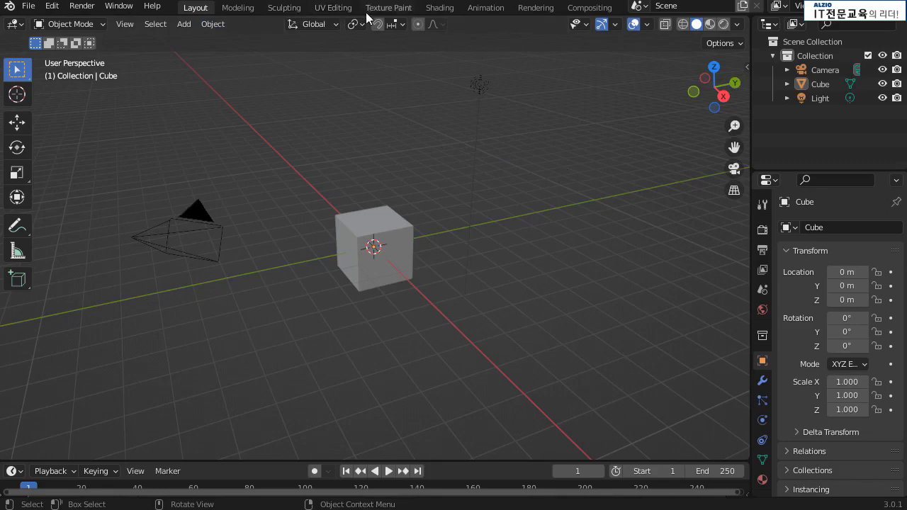
- In the Shading workspace, view the available editor types and widen the file browser and image editor areas
left_click(438, 8)
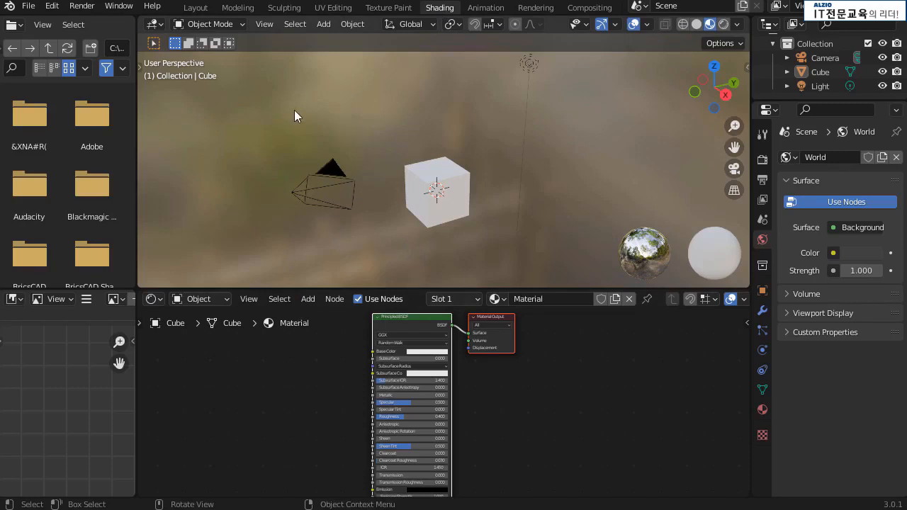
left_click(154, 24)
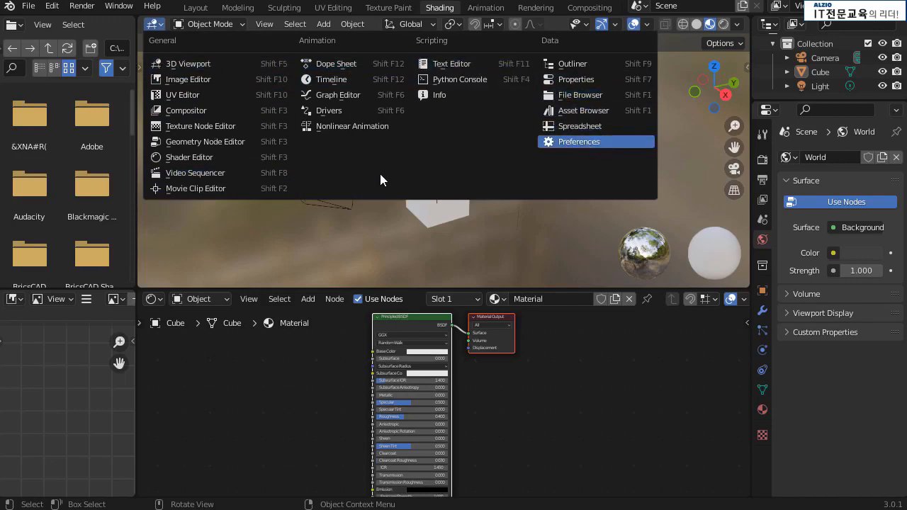
left_click(339, 335)
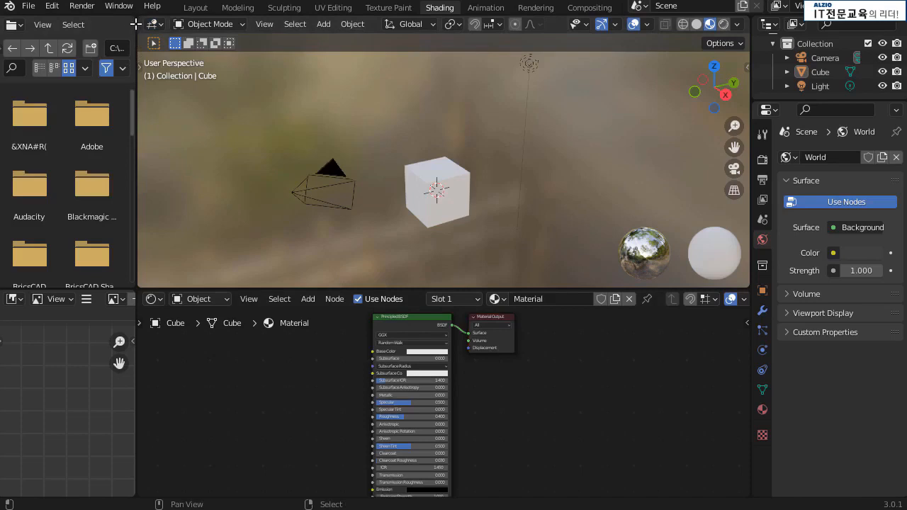
left_click_drag(138, 22, 180, 67)
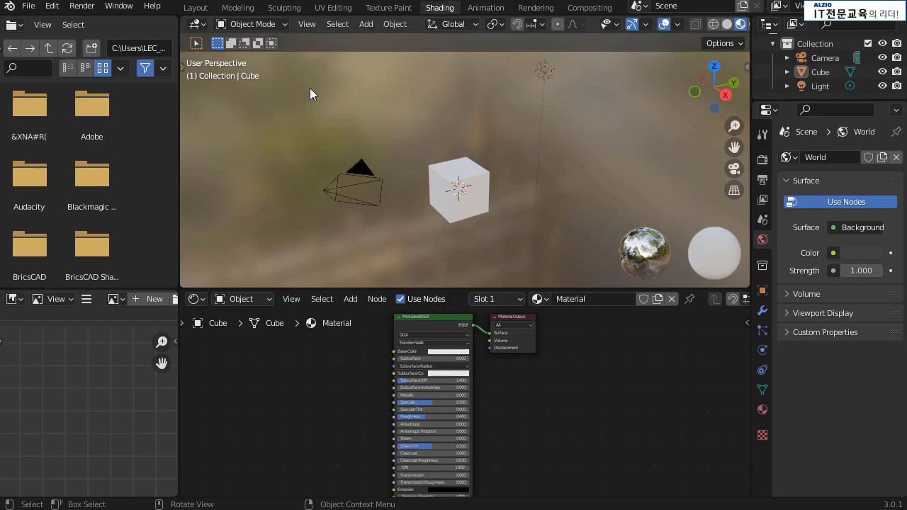
- Return to the Layout workspace and make the timeline area taller so its frame tracks are exposed
left_click(203, 9)
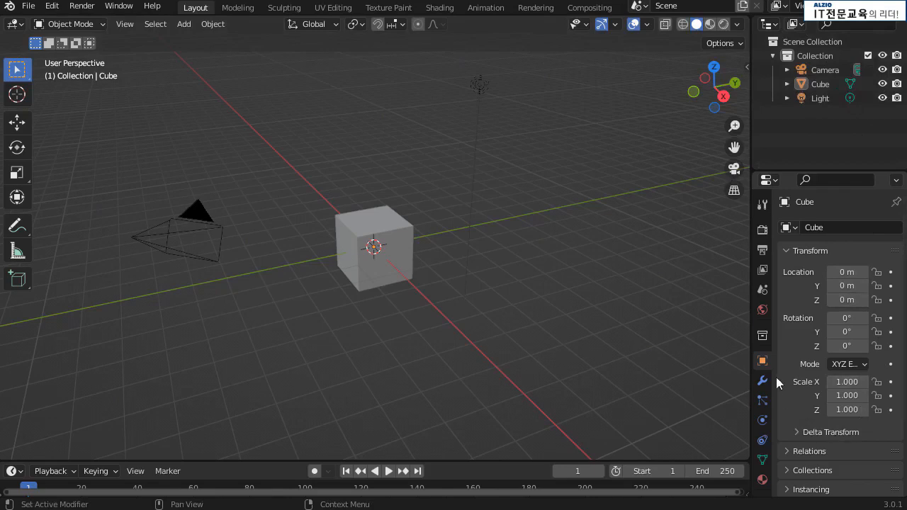
left_click(166, 471)
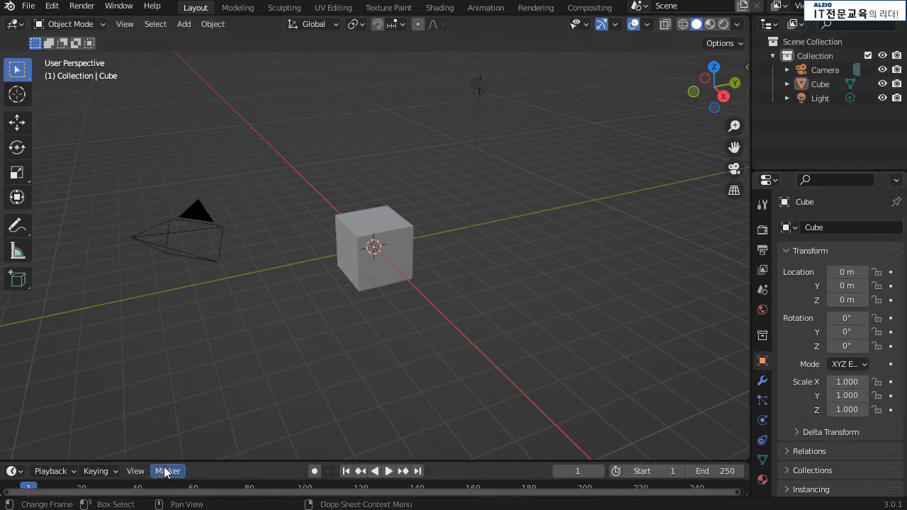
left_click_drag(166, 460, 194, 423)
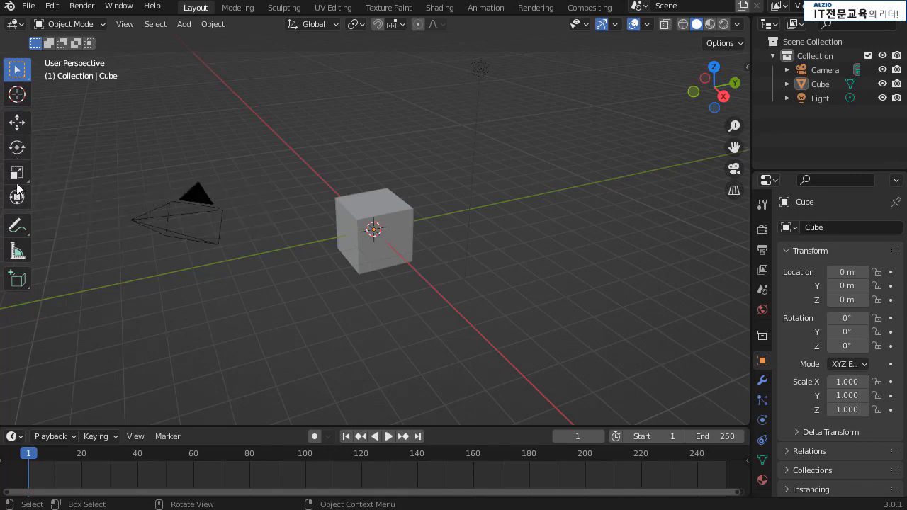
- Try the Rotate, Transform, Move, Cursor, Measure and Annotate tools to compare their settings, and return to Select Box
left_click(20, 150)
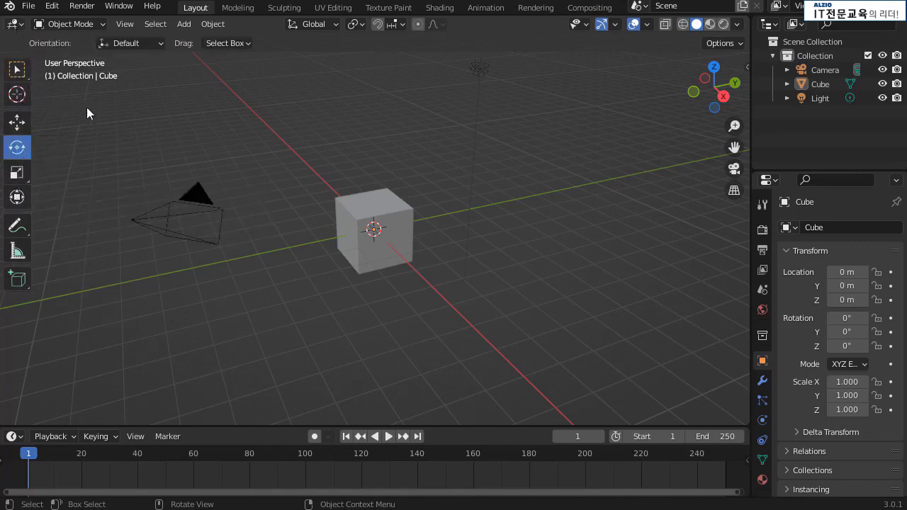
key("shift+space")
key("s")
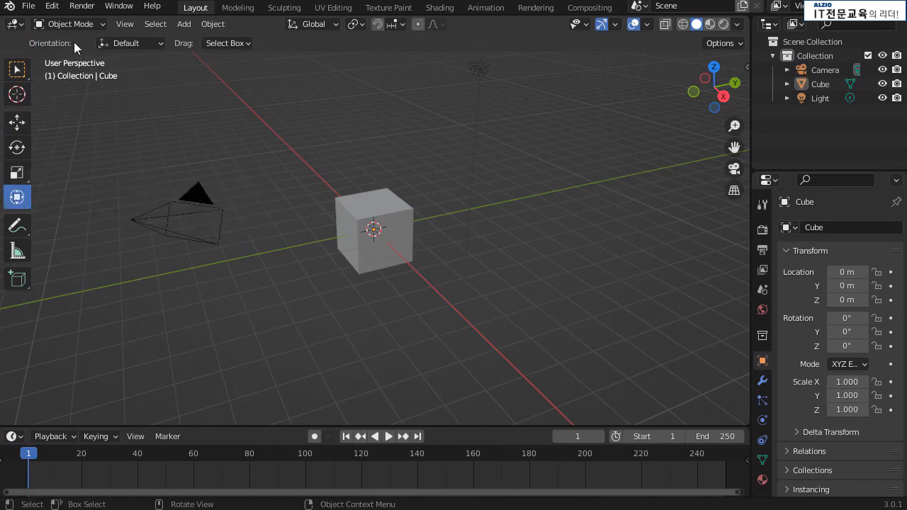
left_click(19, 150)
left_click(17, 122)
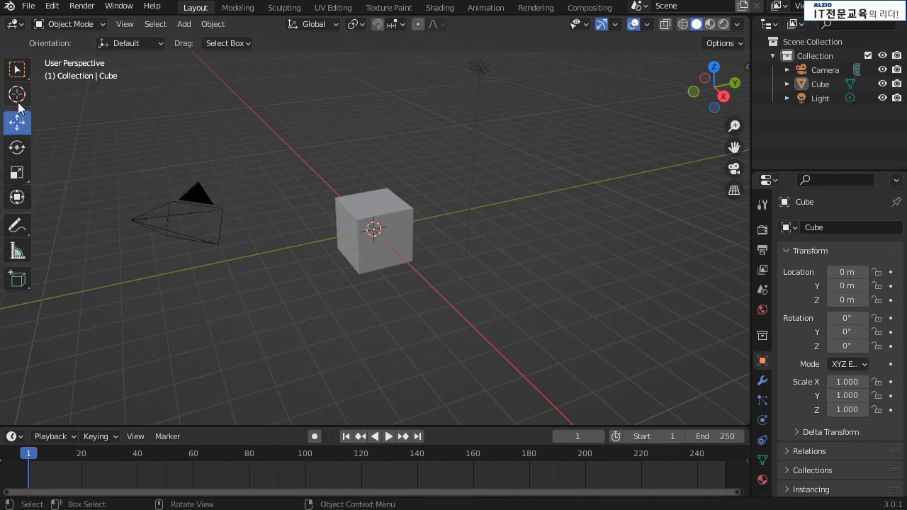
left_click(17, 93)
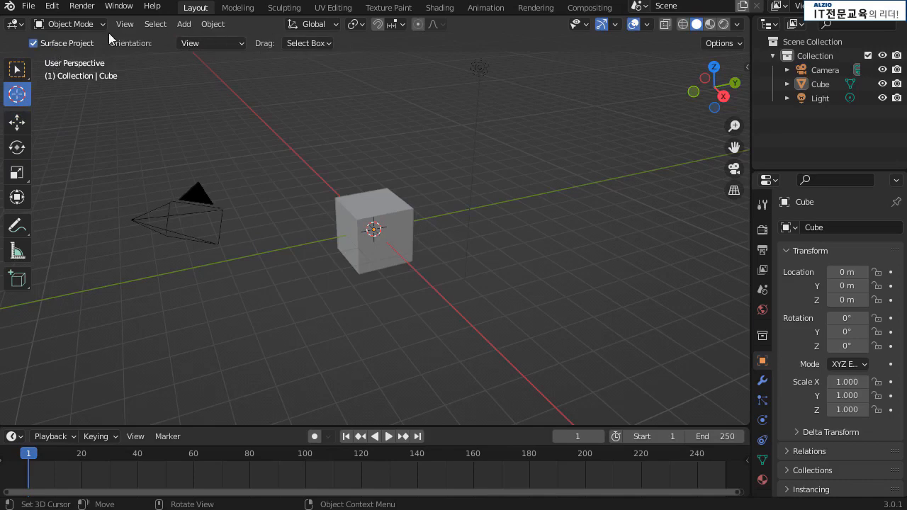
left_click(19, 249)
left_click(18, 226)
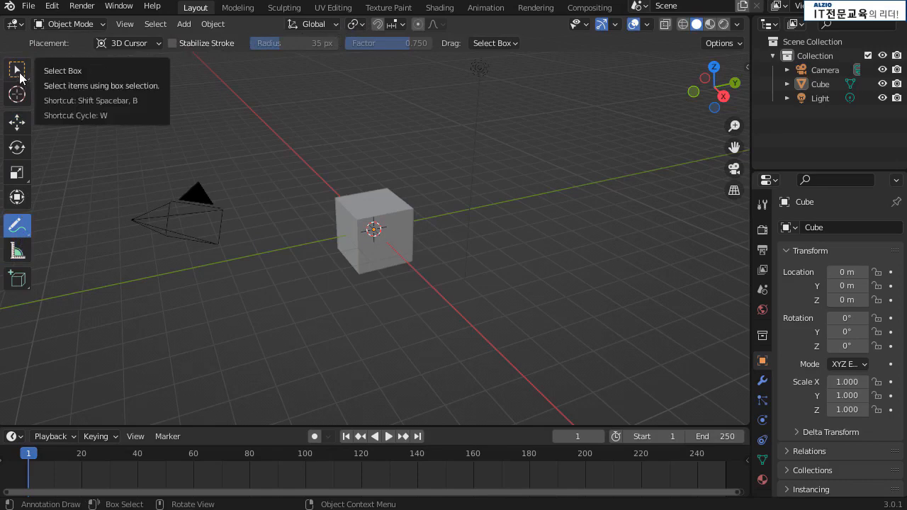
left_click(19, 76)
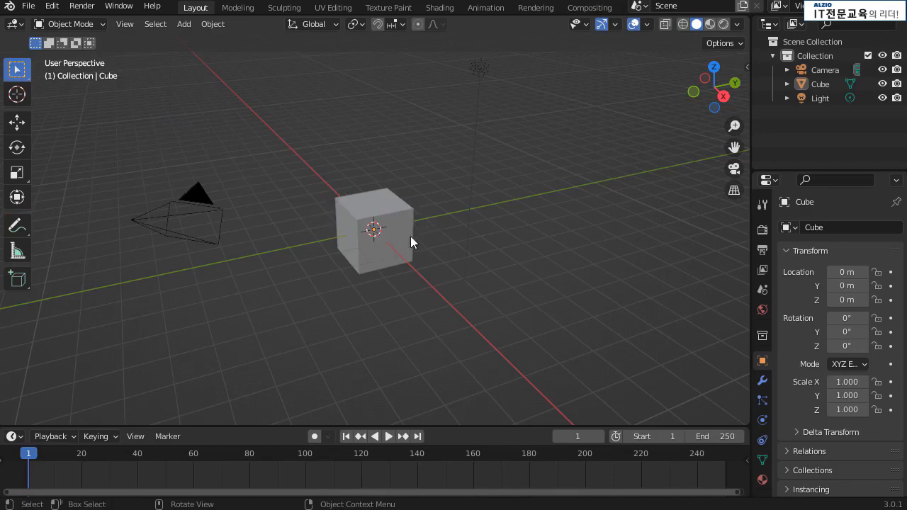
- Practise selecting the cube directly and with selection boxes, including an extended selection, clearing the selection each time
left_click(375, 207)
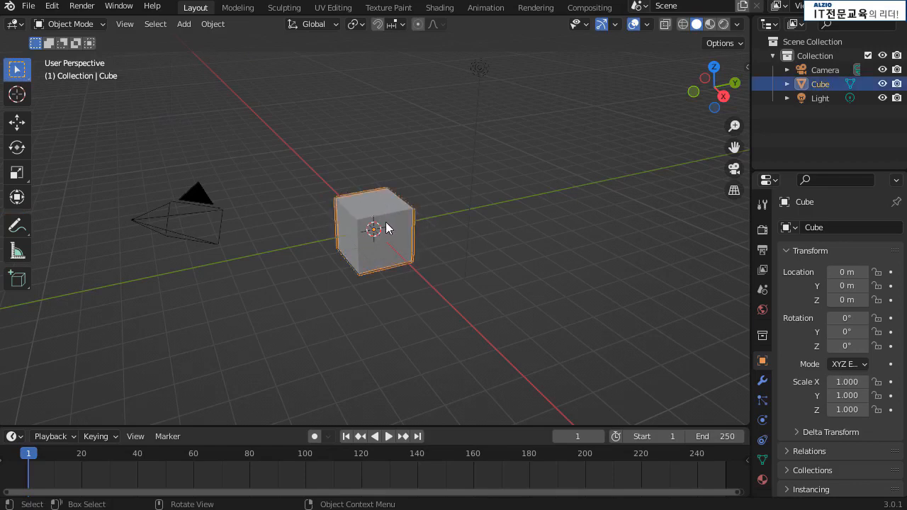
left_click(440, 237)
left_click_drag(465, 166, 292, 311)
left_click(291, 311)
left_click_drag(297, 155, 467, 321)
left_click(473, 234)
left_click_drag(473, 223, 364, 325, "shift")
left_click(265, 327)
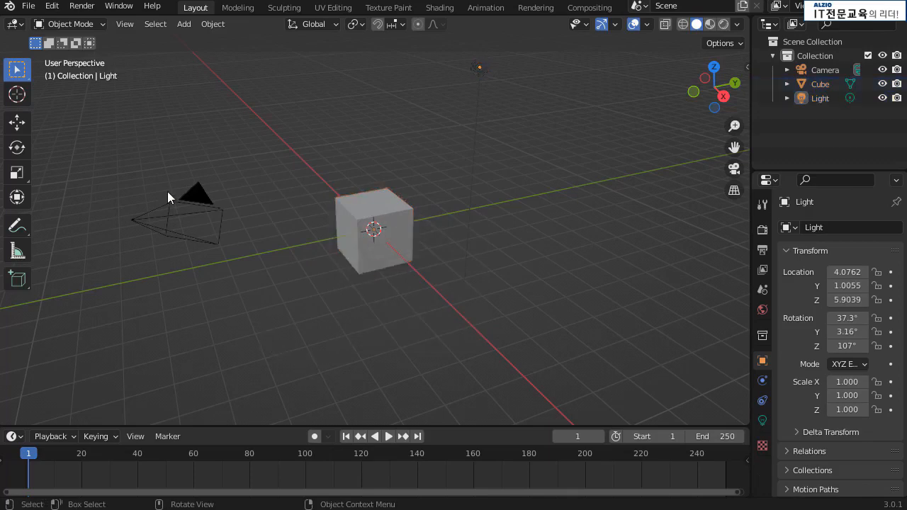
- Select the camera, switch the selection to the cube, and deselect everything
left_click(192, 233)
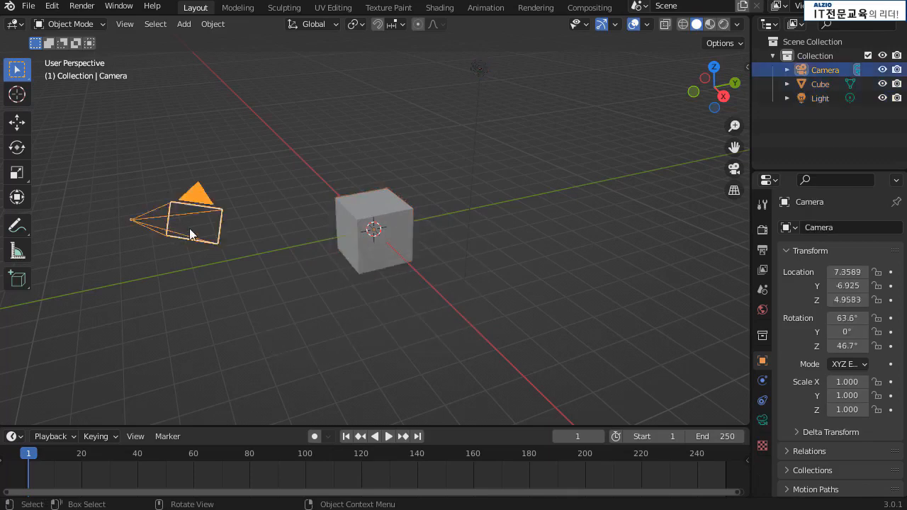
left_click(377, 236)
left_click(389, 310)
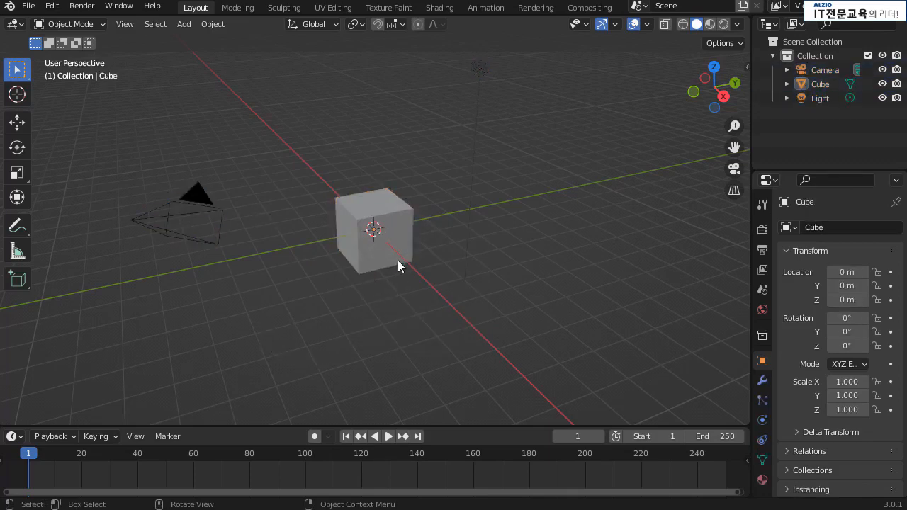
- Place the 3D cursor away from the cube at about X 3.64, Y 6.55, Z -0.62 and add a UV Sphere mesh there
middle_click_drag(401, 255, 259, 213)
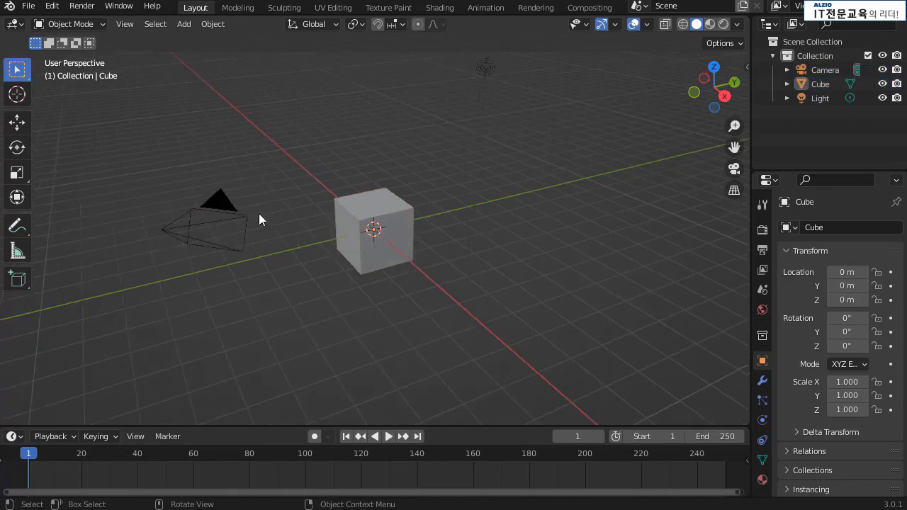
left_click(17, 94)
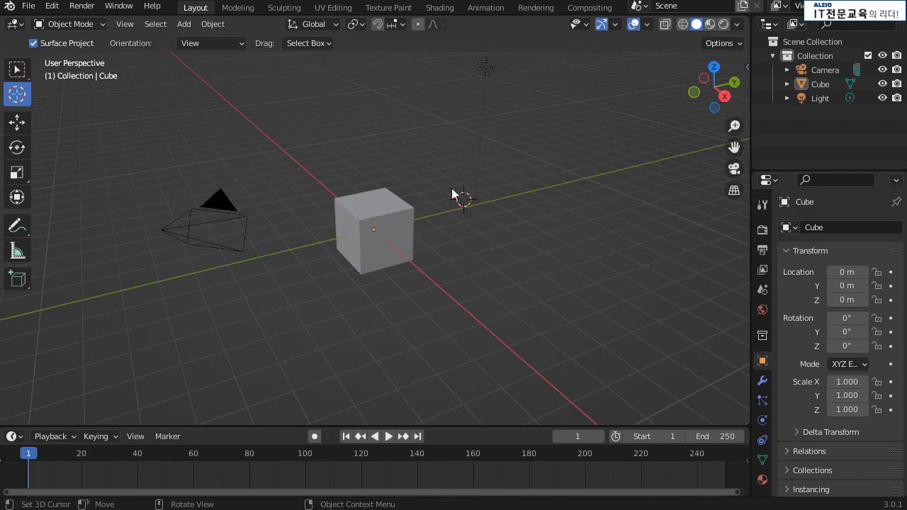
left_click(419, 167)
key("shift+a")
mouse_move(421, 169)
key("shift+a")
mouse_move(594, 248)
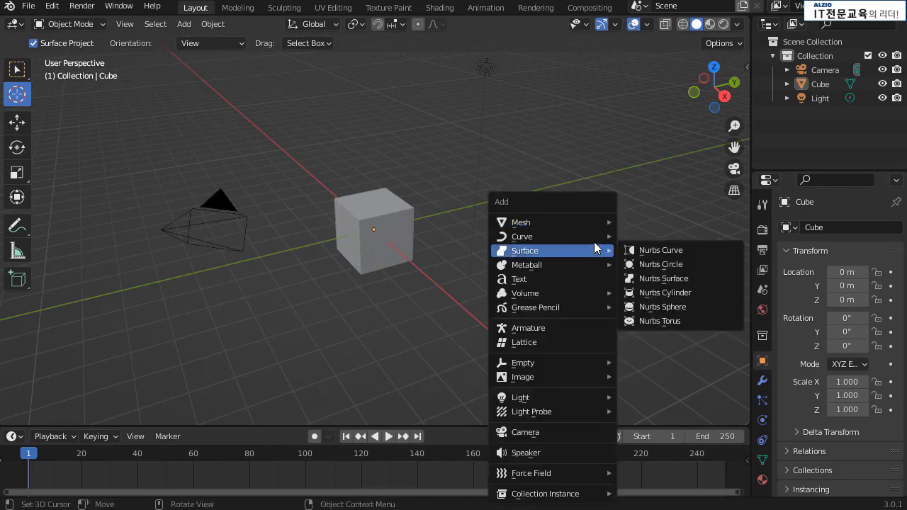
mouse_move(553, 226)
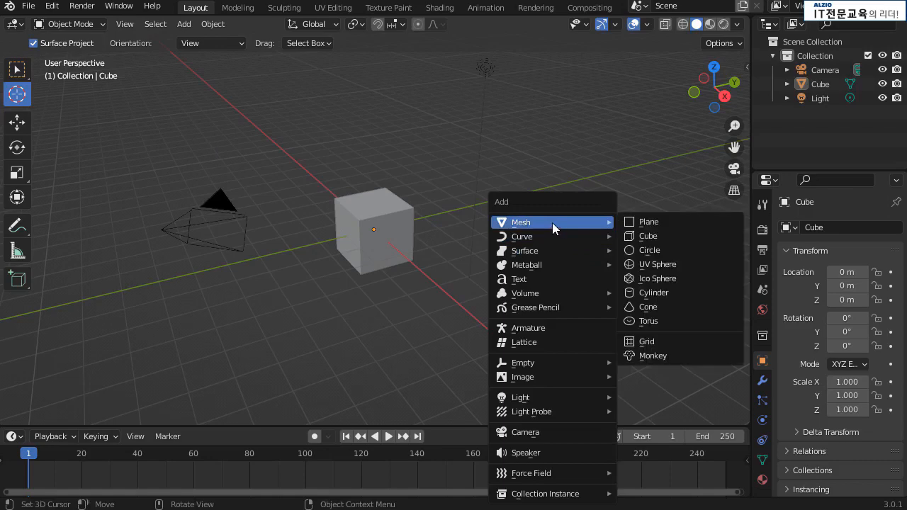
left_click(684, 264)
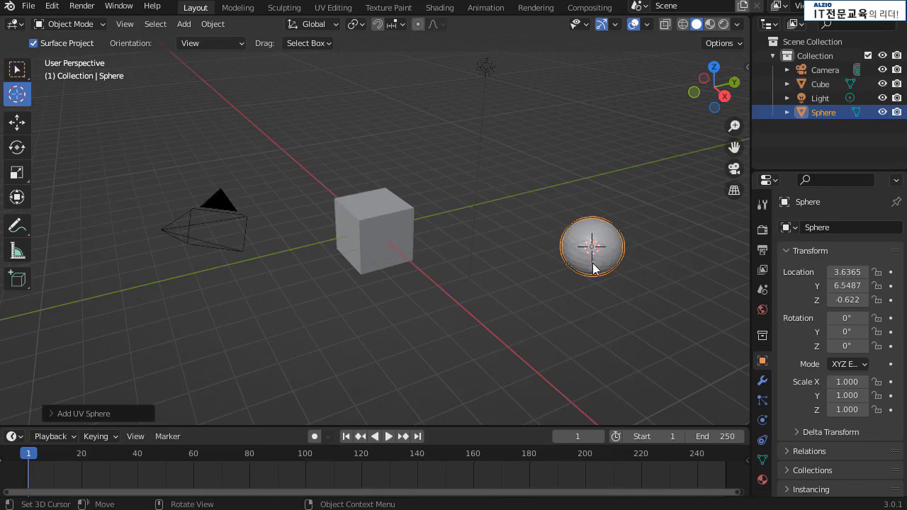
- Practise placing the 3D cursor at several different spots in the empty space around the sphere
middle_click_drag(592, 264, 530, 306)
middle_click_drag(604, 283, 532, 331)
left_click(616, 205)
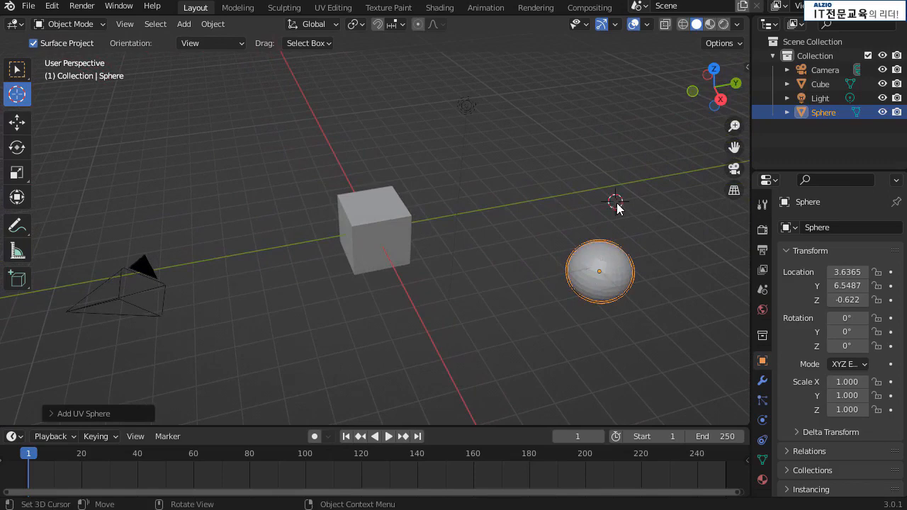
left_click(615, 219)
left_click(508, 166)
left_click(530, 122)
left_click(651, 212)
left_click(619, 151)
left_click(631, 129)
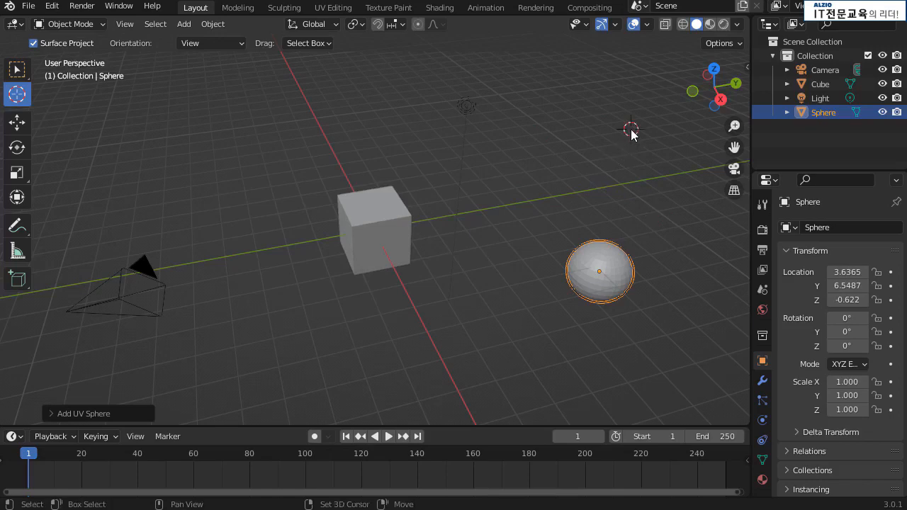
- Reset the 3D cursor to the world origin and undo the addition of the sphere
key("shift+c")
scroll(378, 218, "up", 3)
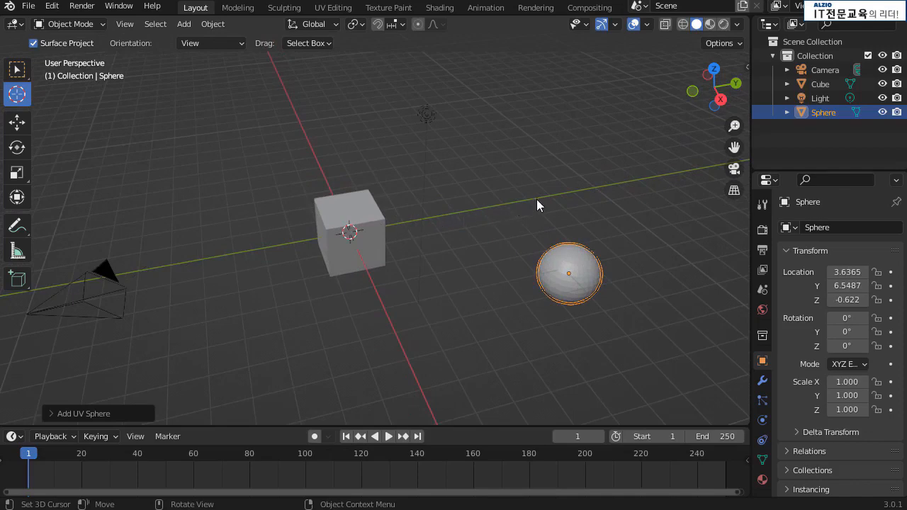
key("ctrl+z")
scroll(536, 200, "down", 2)
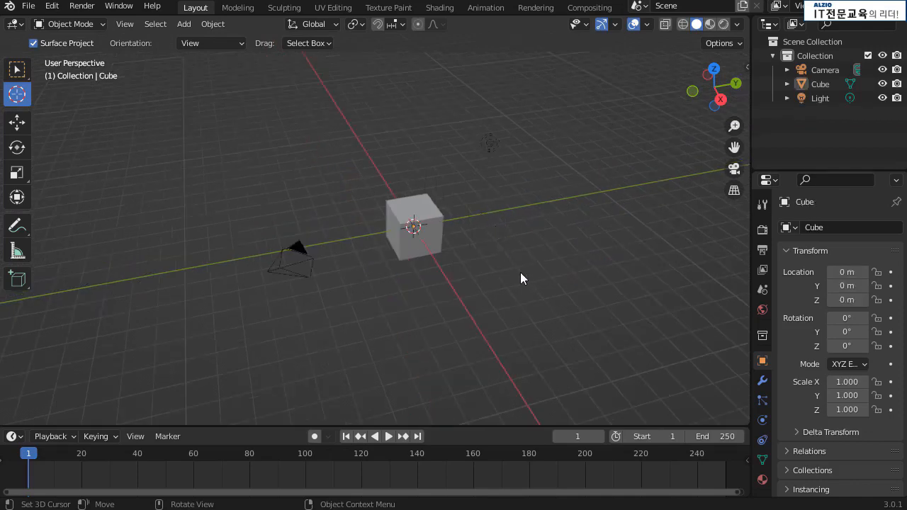
scroll(489, 244, "up", 2)
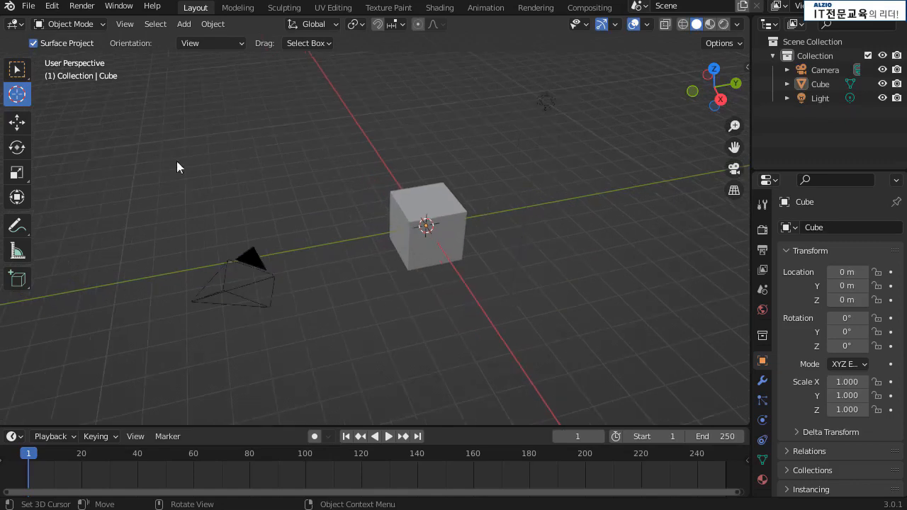
- Select the cube, shift it in the ground plane to about X -2.8, Y -0.25 with the Move tool, and clear its location
left_click(17, 124)
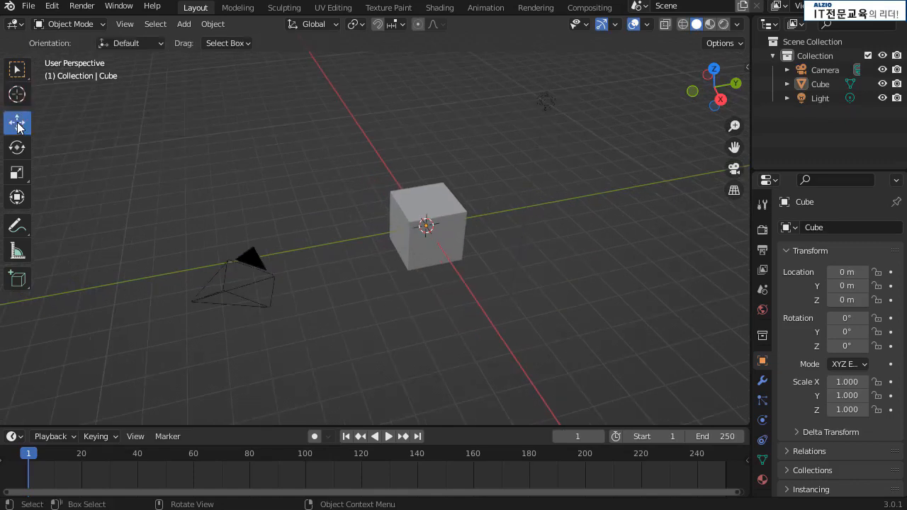
left_click(438, 214)
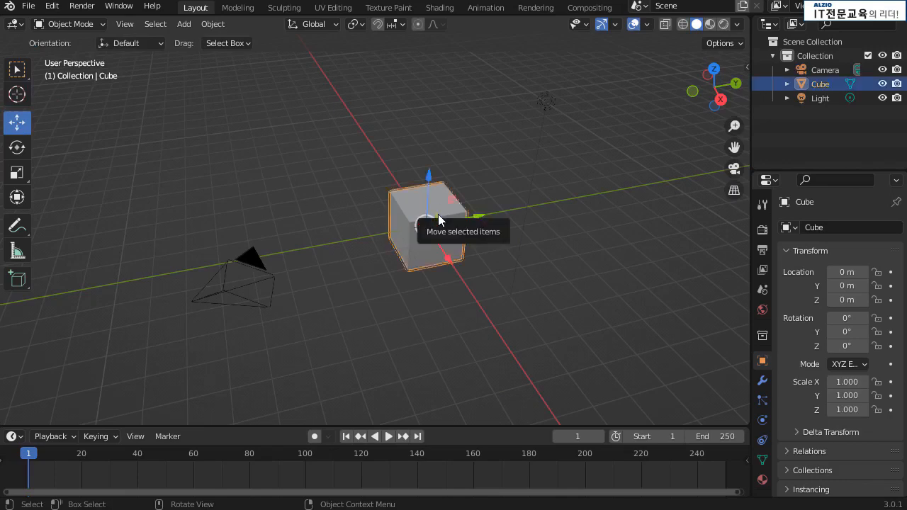
left_click_drag(460, 223, 429, 198)
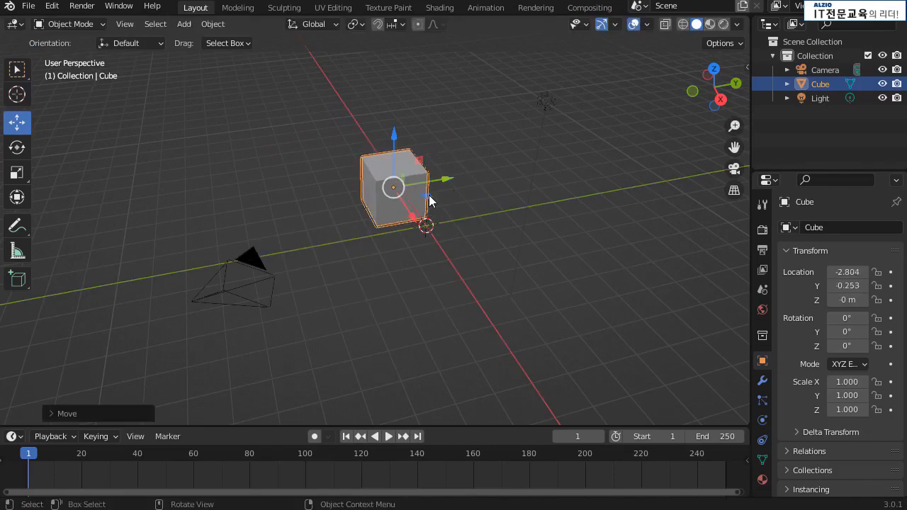
key("alt+g")
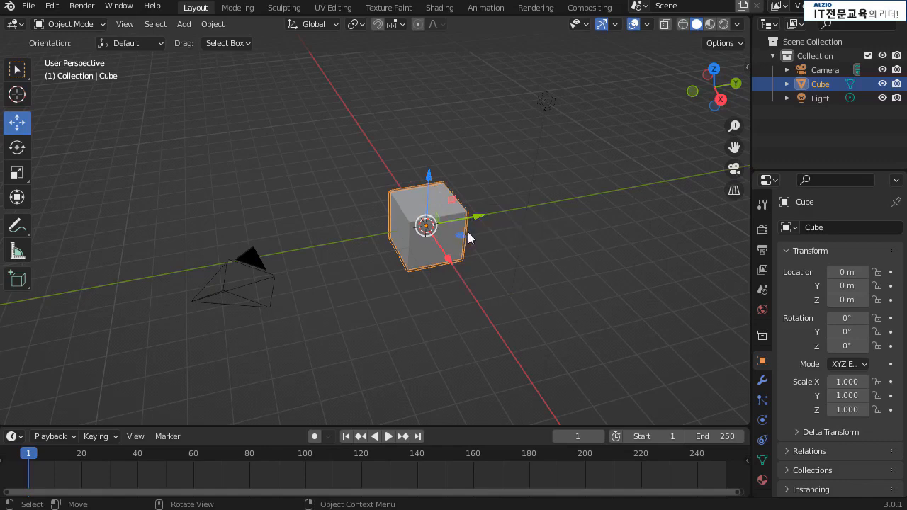
- Try moving the cube along the Y, Z and X axes and freely in the view, undoing each move
left_click_drag(477, 219, 618, 188)
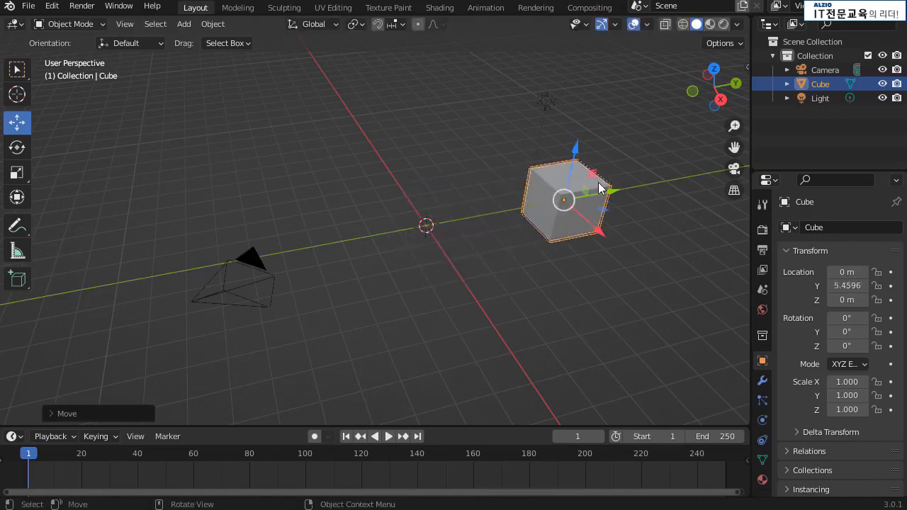
key("ctrl+z")
left_click_drag(429, 174, 442, 75)
key("ctrl+z")
left_click_drag(451, 260, 532, 330)
key("ctrl+z")
left_click_drag(426, 230, 457, 290)
key("ctrl+z")
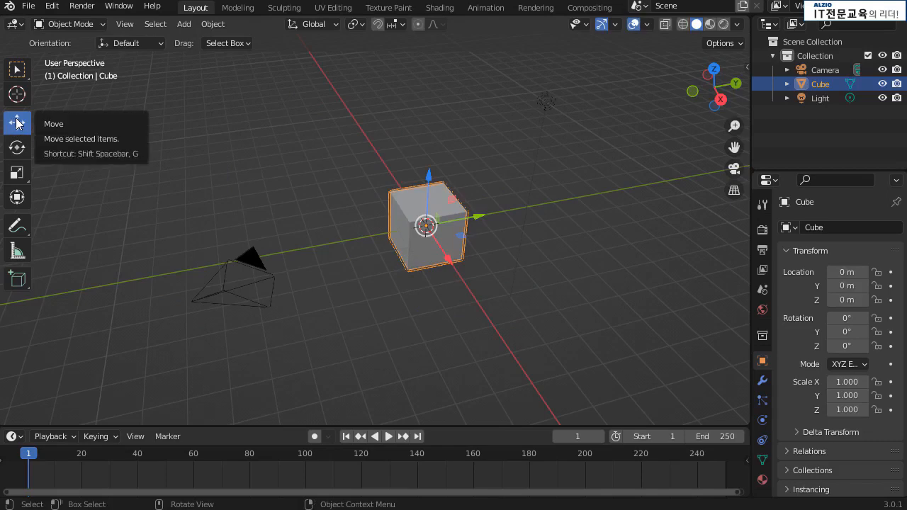
- Activate the Rotate tool, try rotating the cube about the Y axis, and undo the rotation
left_click(19, 148)
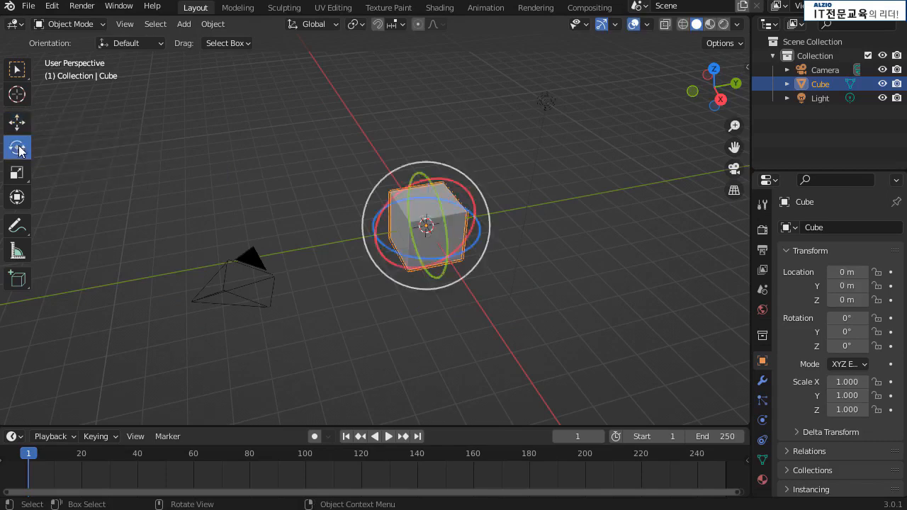
scroll(505, 234, "up", 2)
scroll(504, 233, "down", 1)
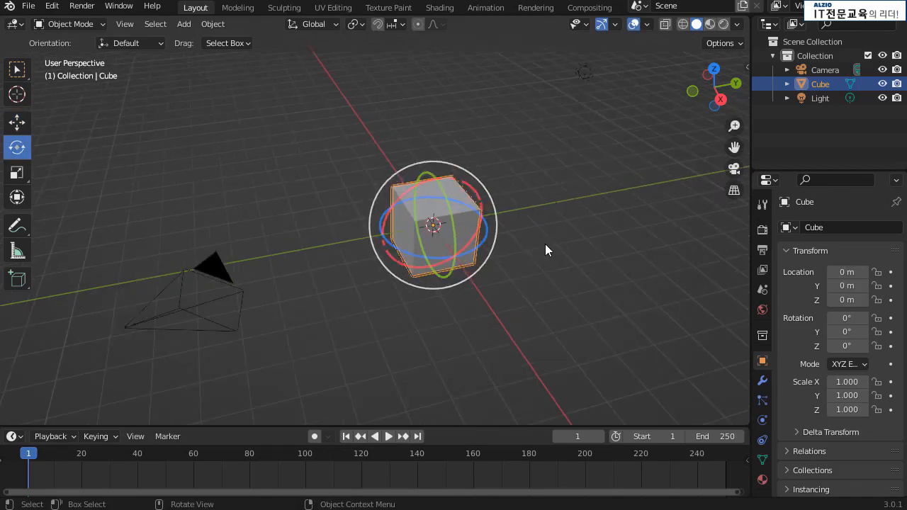
scroll(565, 231, "up", 3)
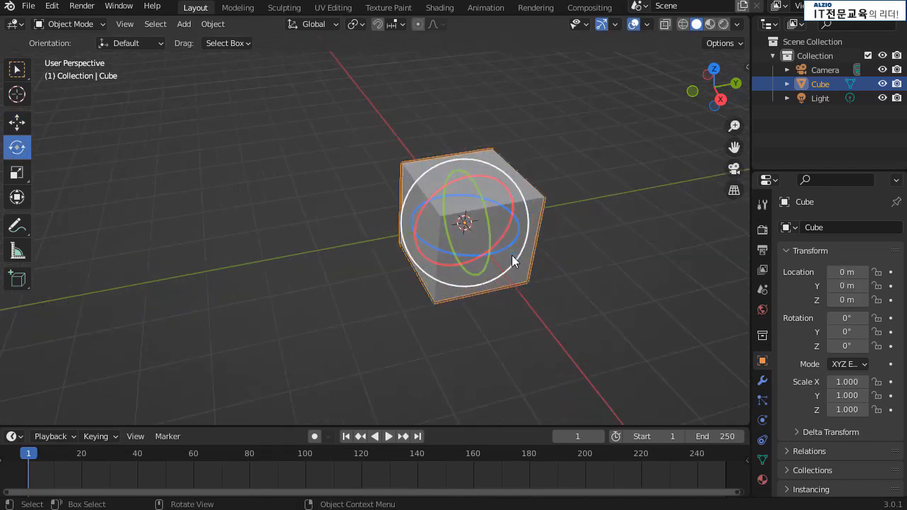
middle_click_drag(563, 267, 305, 275, "shift")
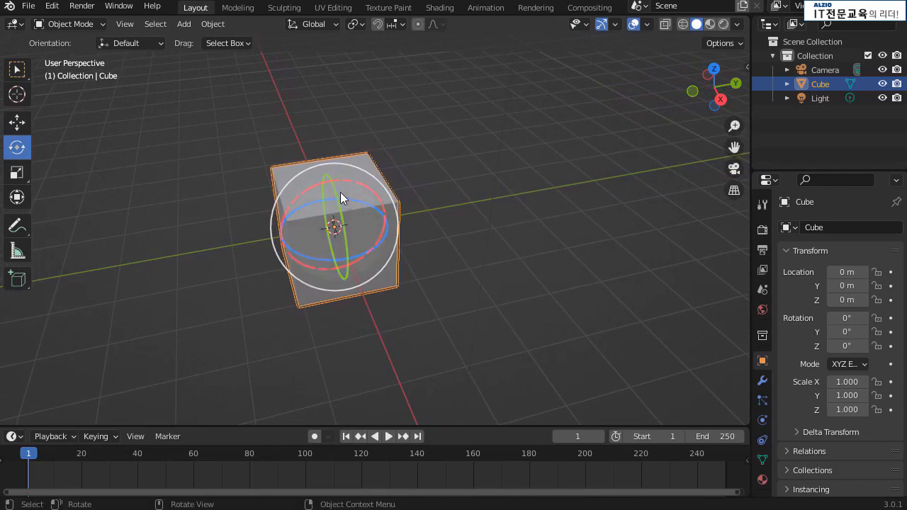
middle_click_drag(340, 192, 367, 293)
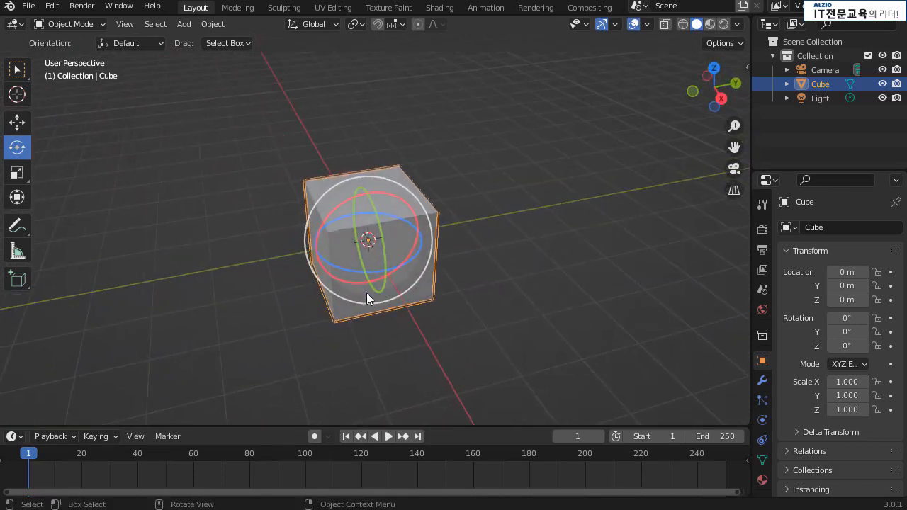
middle_click_drag(377, 324, 477, 293, "shift")
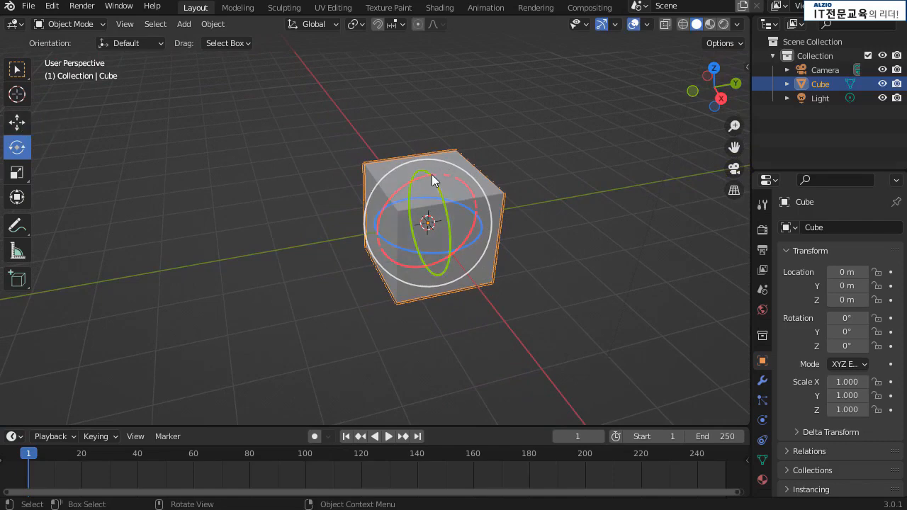
left_click_drag(425, 177, 542, 202)
key("ctrl+z")
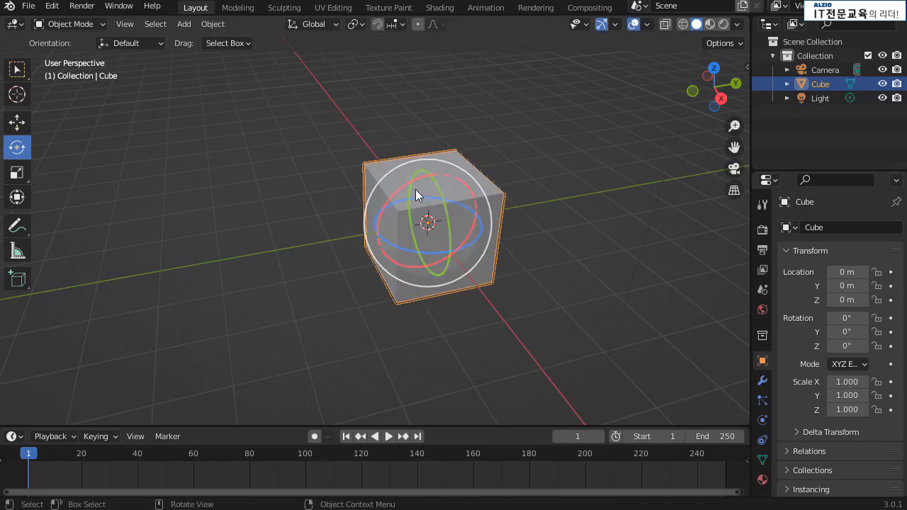
- Rotate the cube about the Z axis to about -17.8°, undo the other trial rotations, and deselect the cube
left_click_drag(409, 194, 500, 288)
key("ctrl+z")
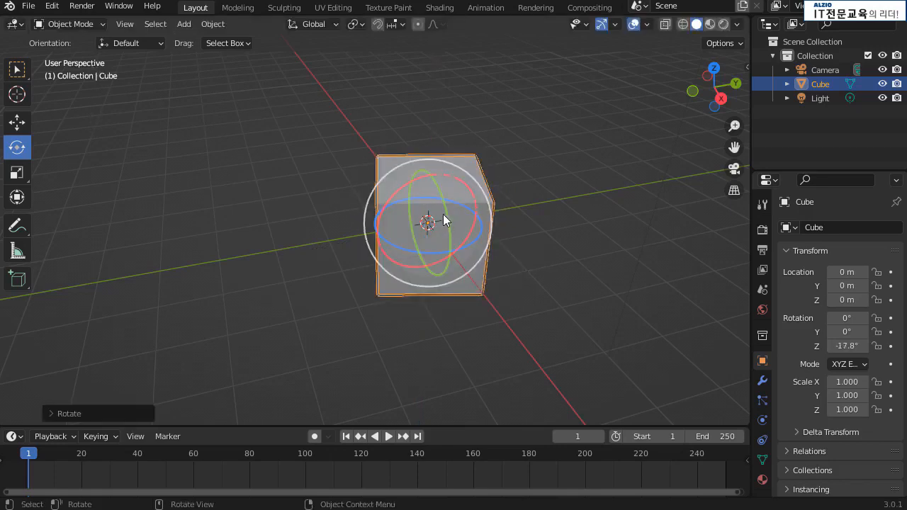
left_click_drag(445, 210, 480, 225)
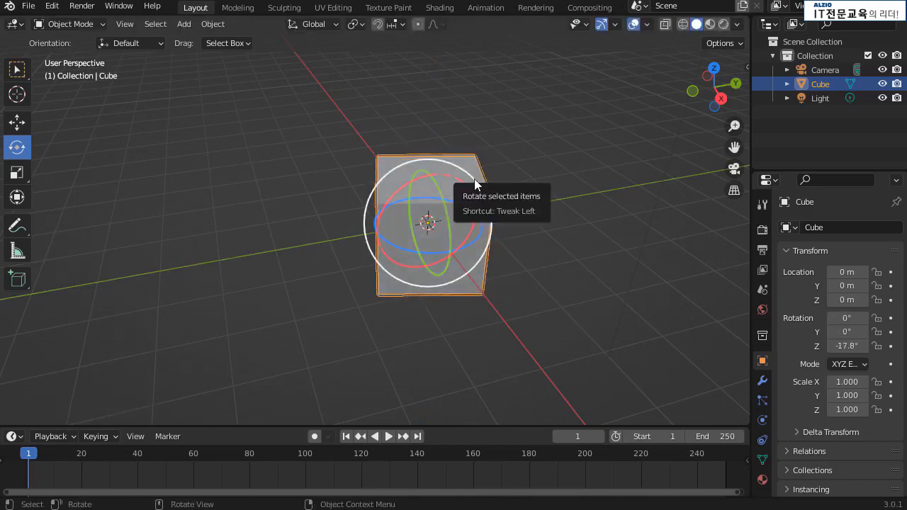
mouse_move(476, 183)
left_mouse_down()
mouse_move(498, 224)
mouse_move(383, 251)
mouse_move(484, 184)
mouse_move(485, 192)
left_mouse_up()
key("ctrl+z")
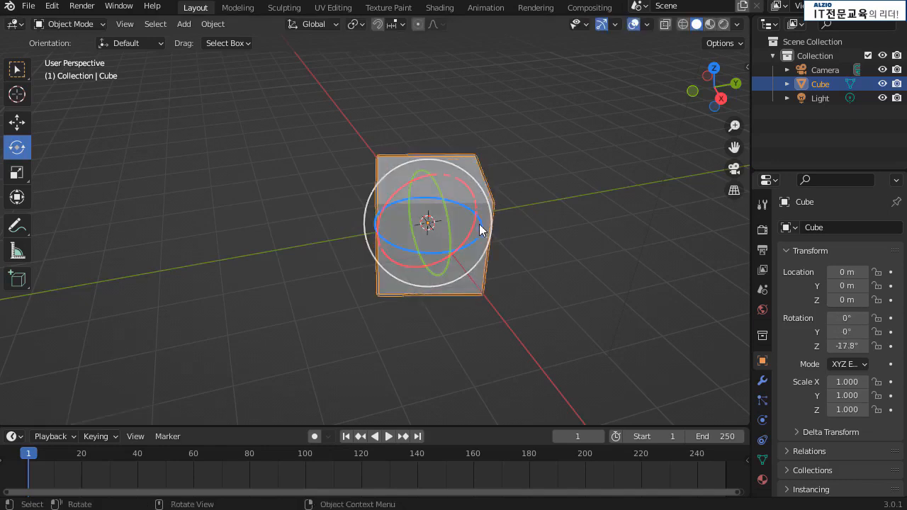
left_click_drag(536, 240, 543, 199)
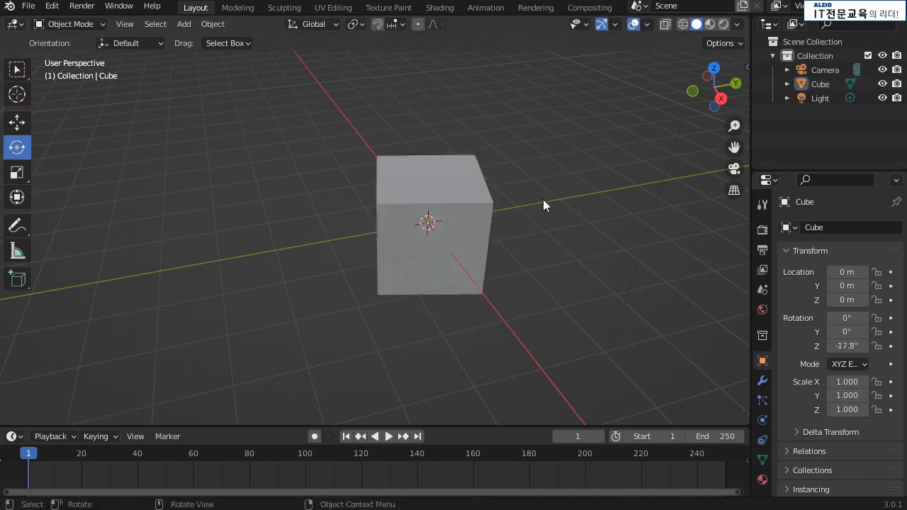
- Select the cube and try scaling it along the Y, Z and X axes with the Scale tool, undoing the changes
left_click(15, 177)
left_click(461, 221)
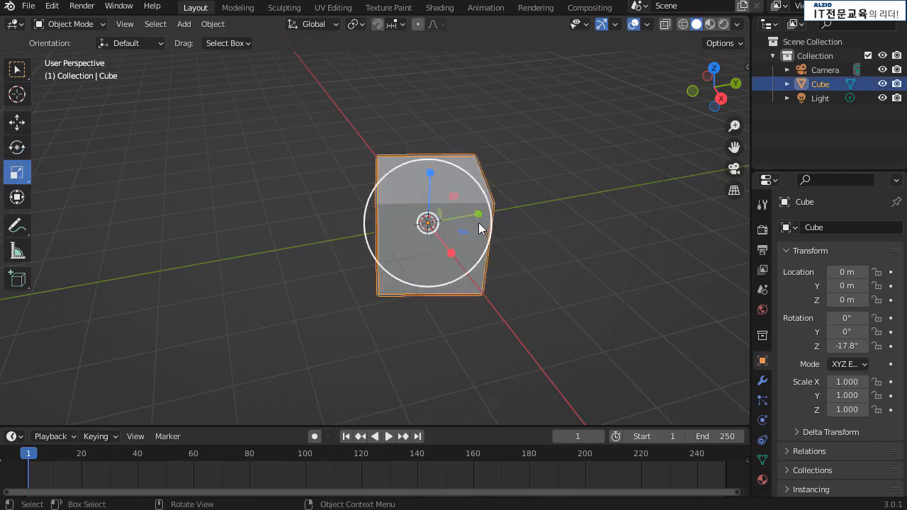
left_click_drag(478, 214, 624, 308)
key("ctrl+z")
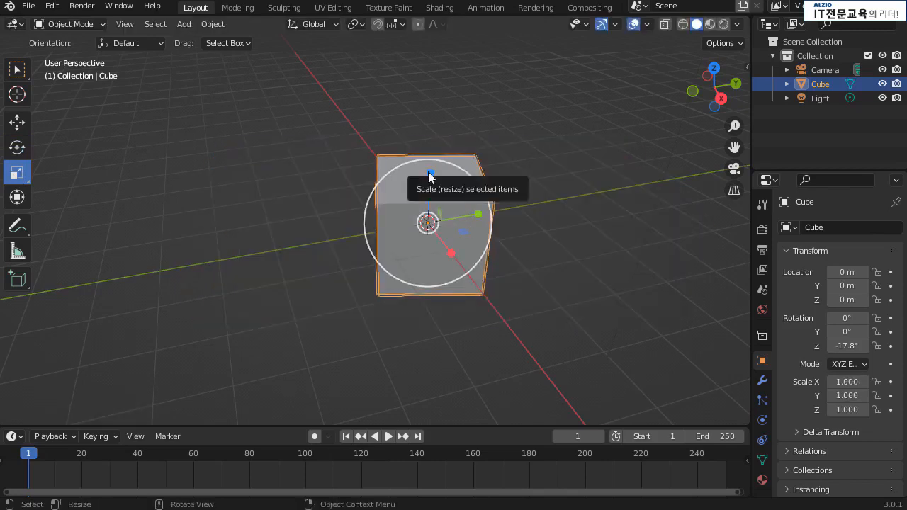
left_click_drag(429, 177, 434, 106)
left_click_drag(450, 251, 549, 319)
key("ctrl+z")
scroll(493, 255, "down", 5)
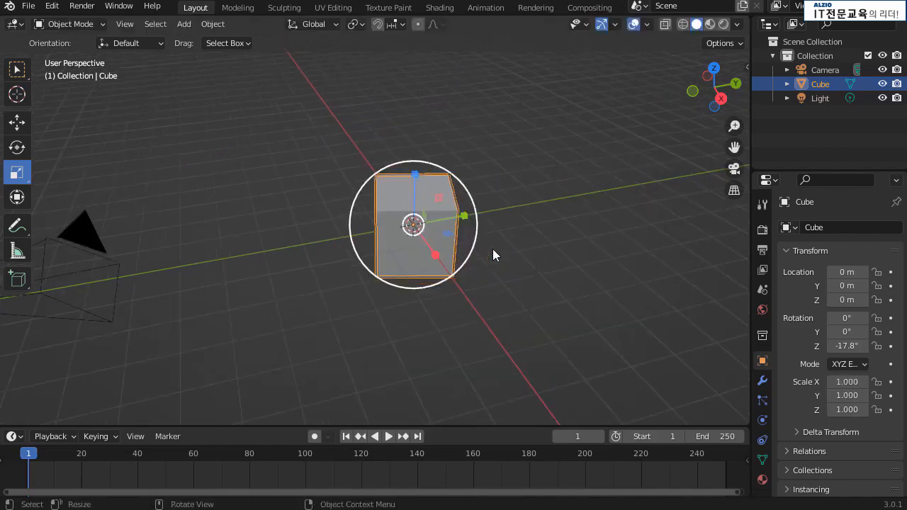
left_click_drag(450, 206, 467, 198)
key("ctrl+z")
- Scale the cube uniformly to about 4.36, undo the scaling, and deselect the cube
key("s")
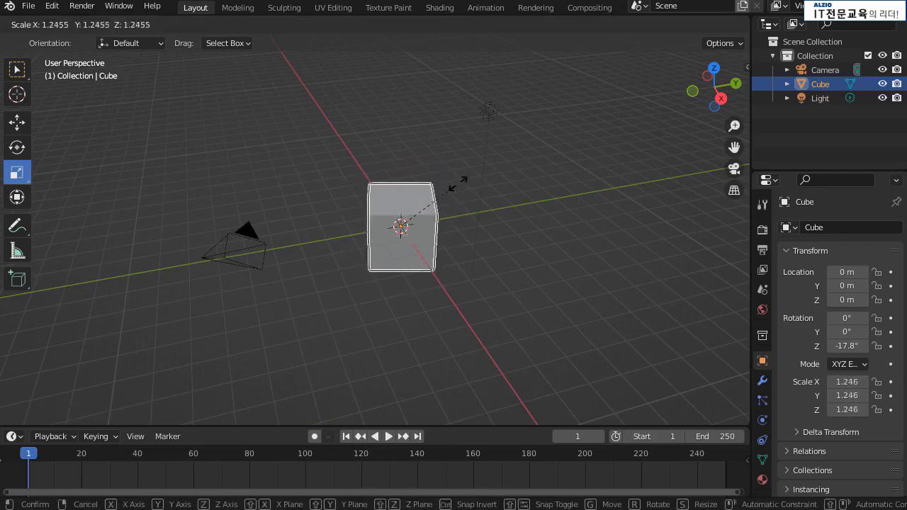
left_click(615, 289)
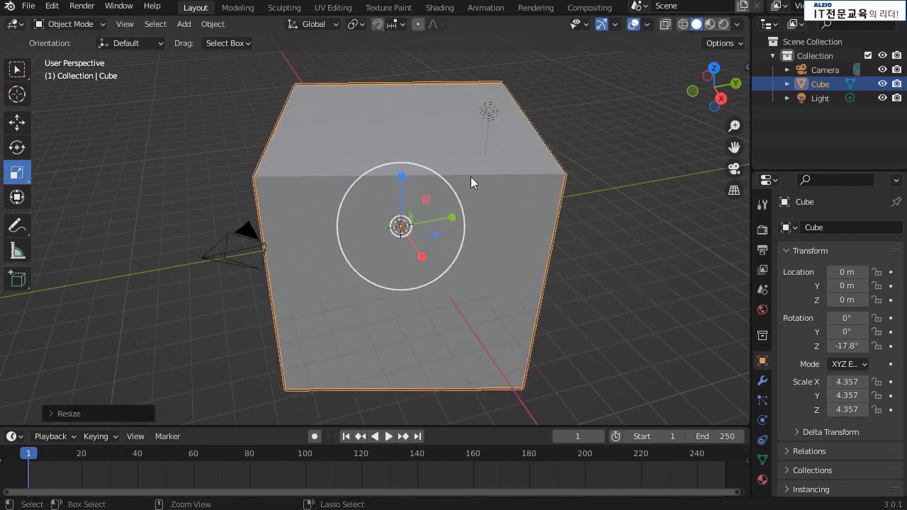
key("ctrl+z")
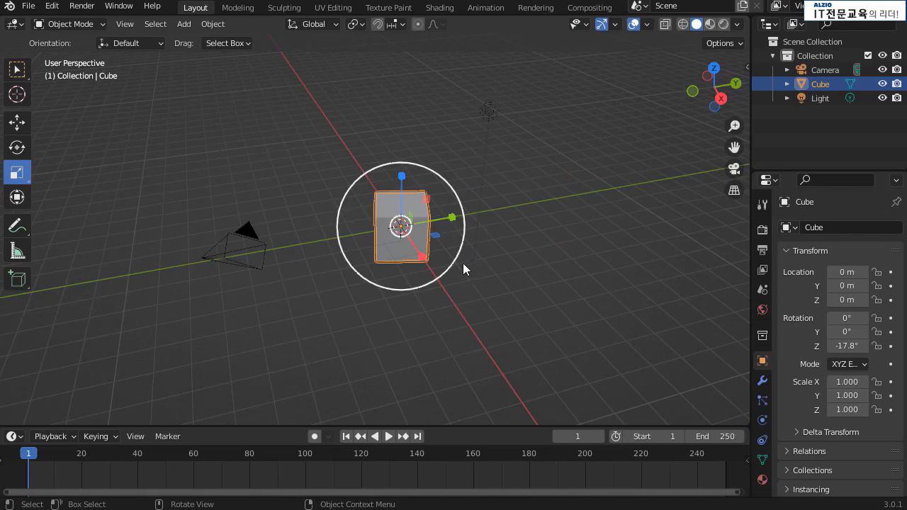
left_click(544, 242)
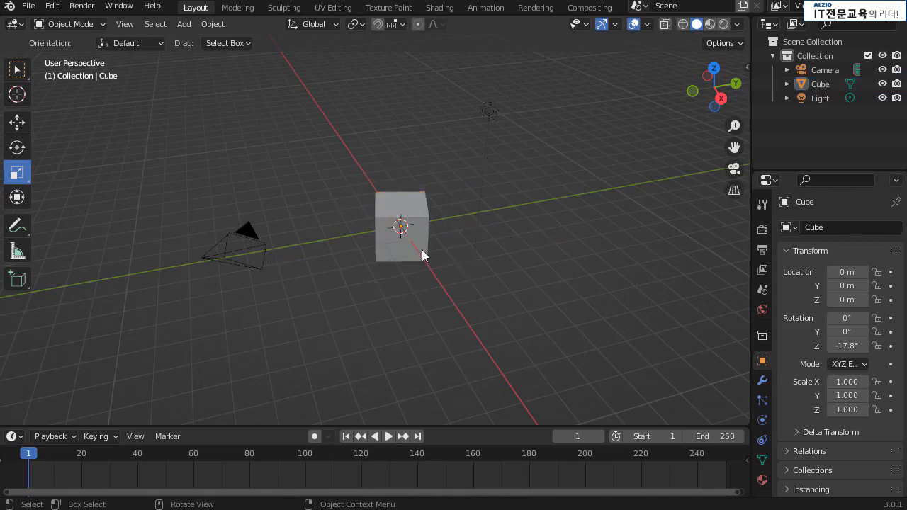
- Select the cube with the Transform tool and try moving it along Y and rotating it, cancelling both changes
left_click(17, 200)
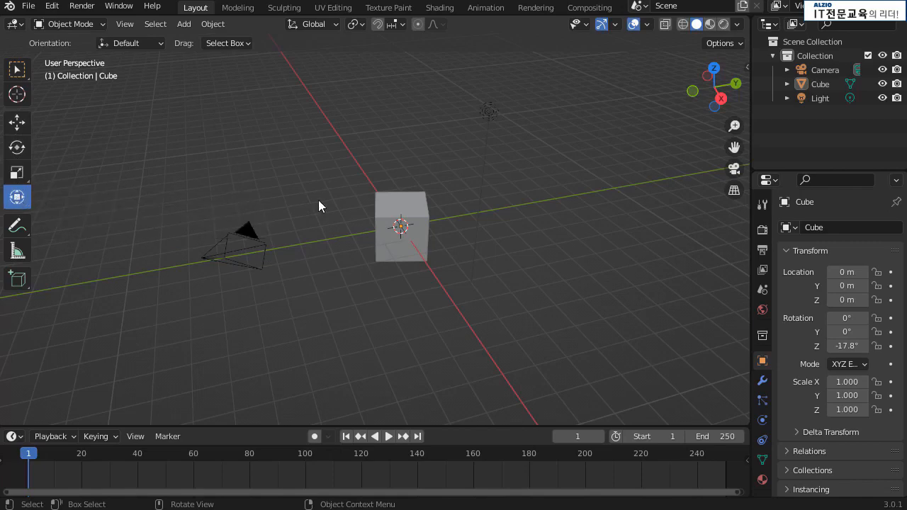
left_click(411, 216)
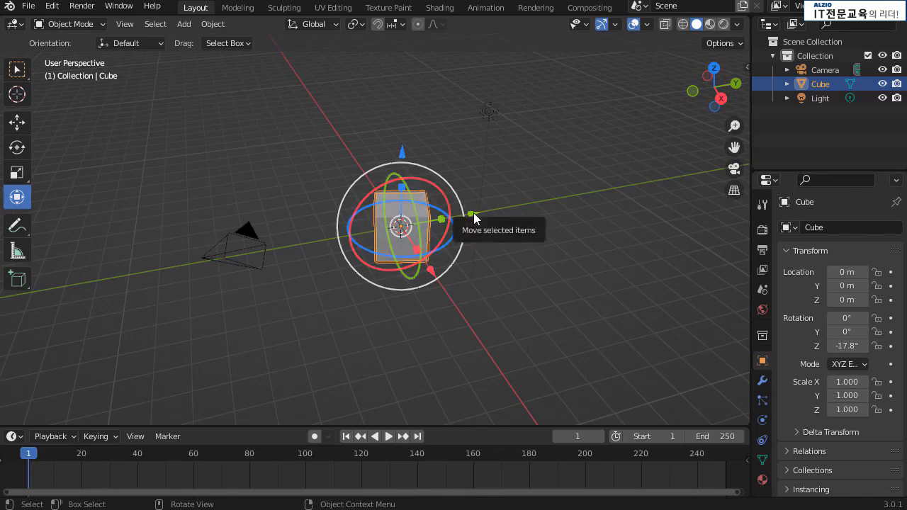
left_click_drag(471, 214, 574, 187)
right_click(569, 193)
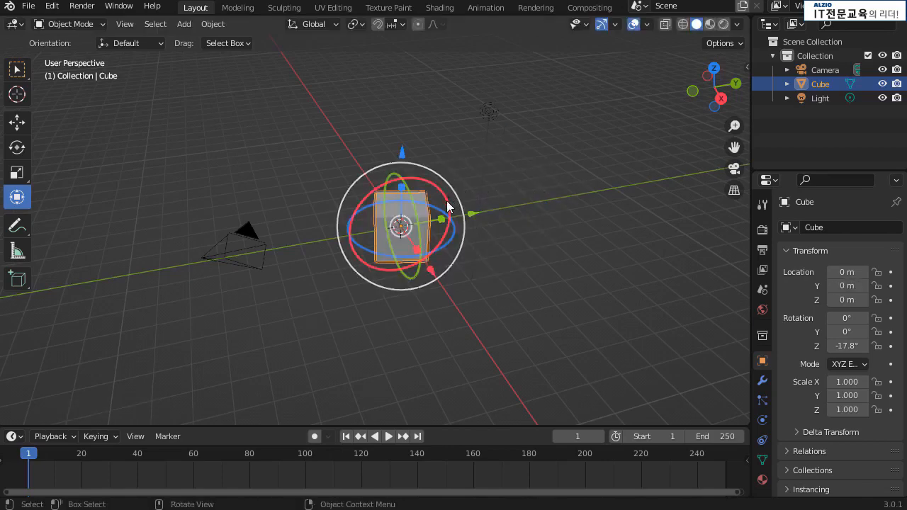
left_click_drag(447, 208, 405, 228)
right_click(463, 277)
- Try scaling the cube along the Y axis with the Transform gizmo, clear its scale, and deselect it
left_click(464, 277)
left_click(423, 227)
left_click_drag(441, 220, 663, 180)
left_click_drag(615, 51, 612, 54)
key("alt+s")
left_click(523, 288)
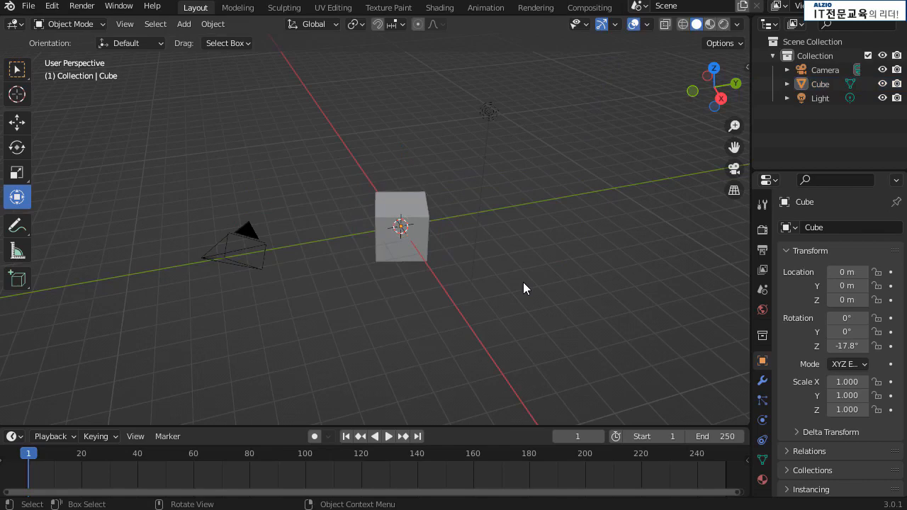
- Step the timeline back to frame 0 and switch through the Scale and Rotate tools to the Move tool
key("Left")
left_click(17, 172)
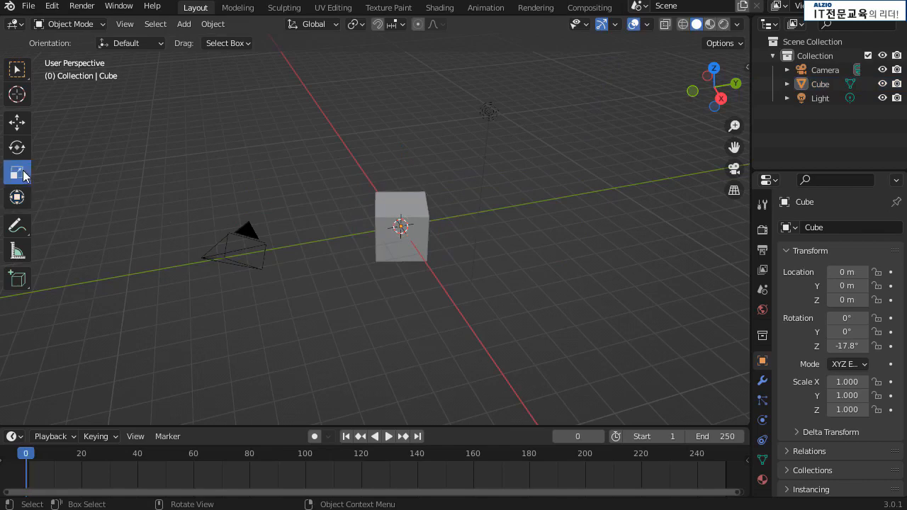
left_click(17, 147)
left_click(18, 123)
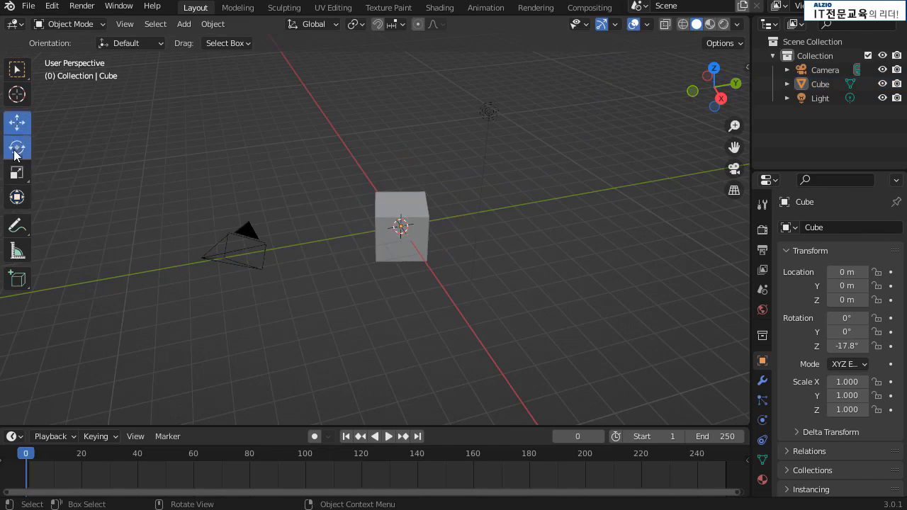
- Switch through the Rotate, Scale, Transform and Move tools, ending with the Transform tool active
left_click(17, 147)
left_click(17, 173)
left_click(17, 198)
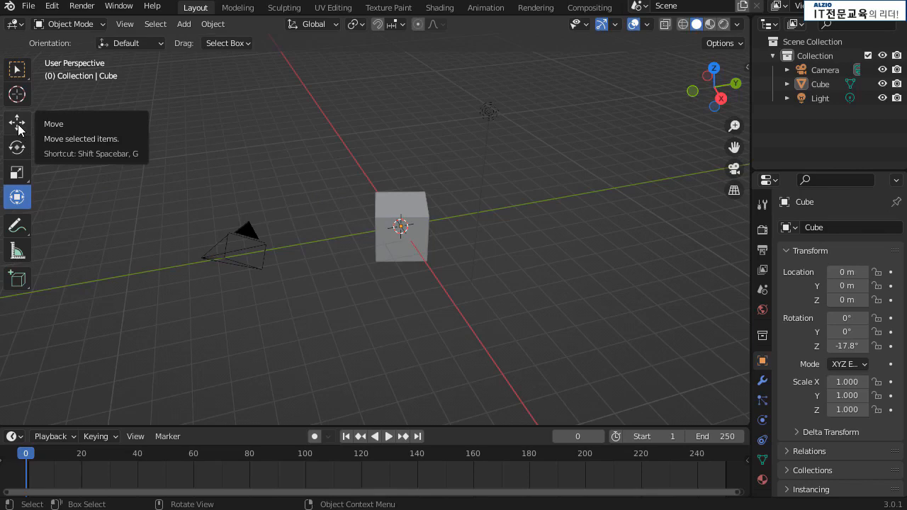
key("shift+space")
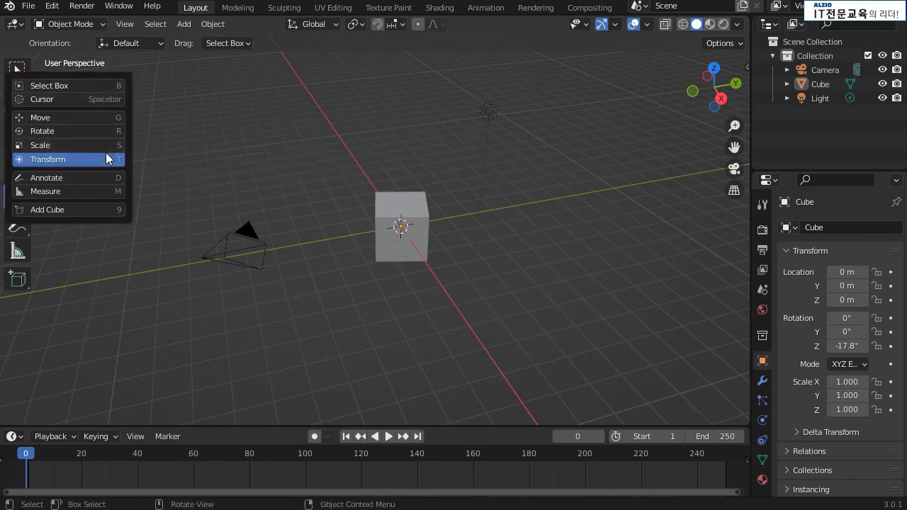
left_click(112, 115)
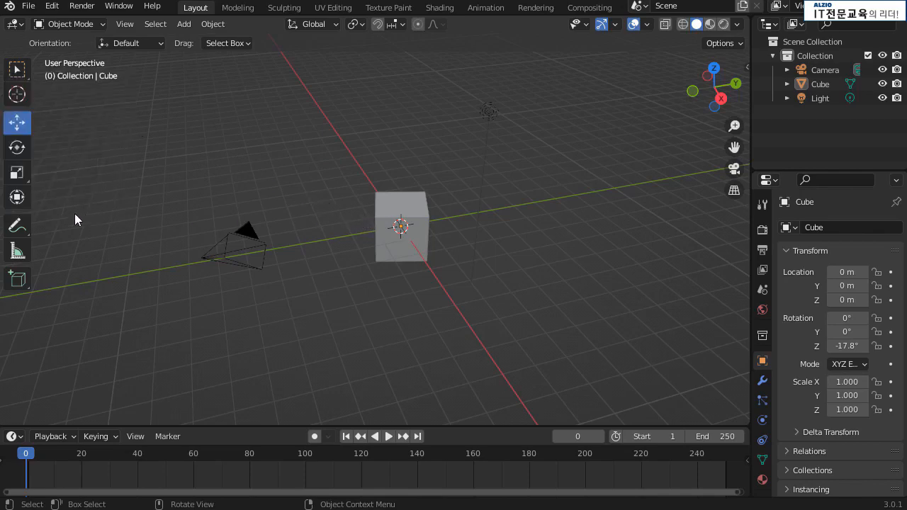
left_click(17, 199)
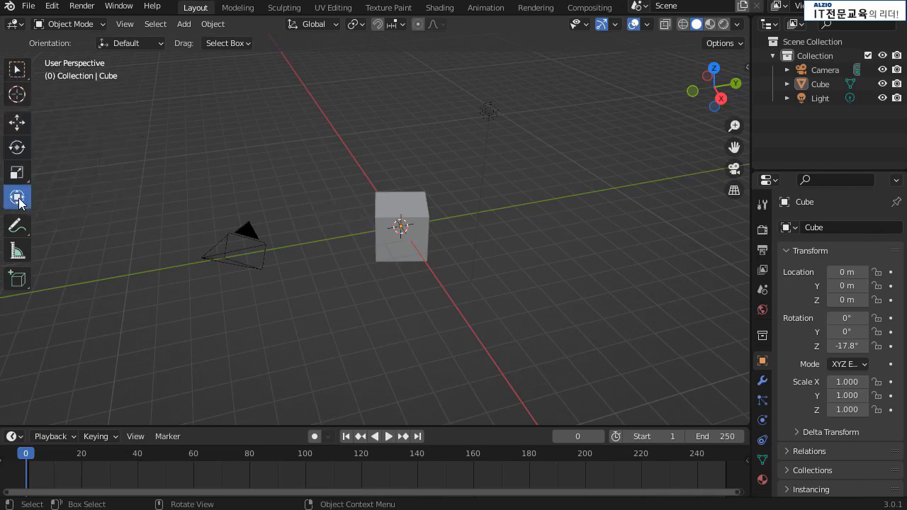
- Select the cube and move it up along the global Z axis by about 4.64 m
left_click(416, 207)
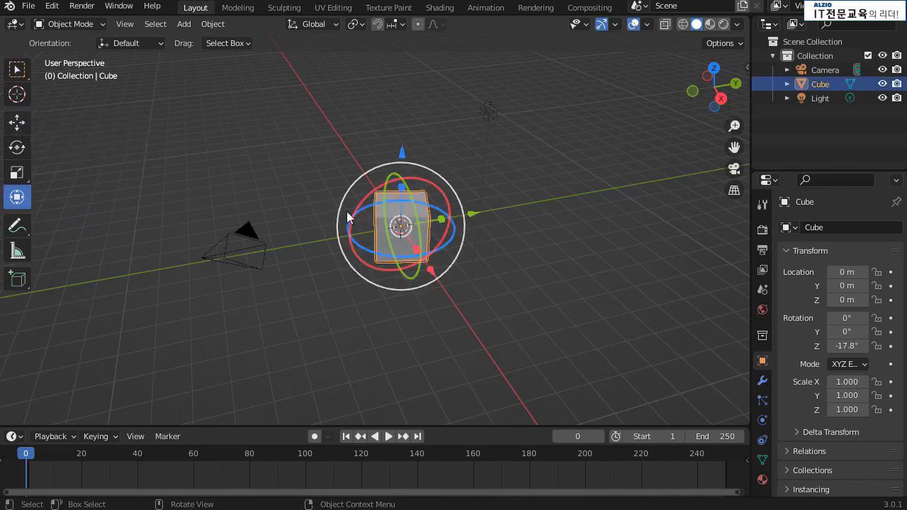
left_click_drag(380, 212, 384, 232)
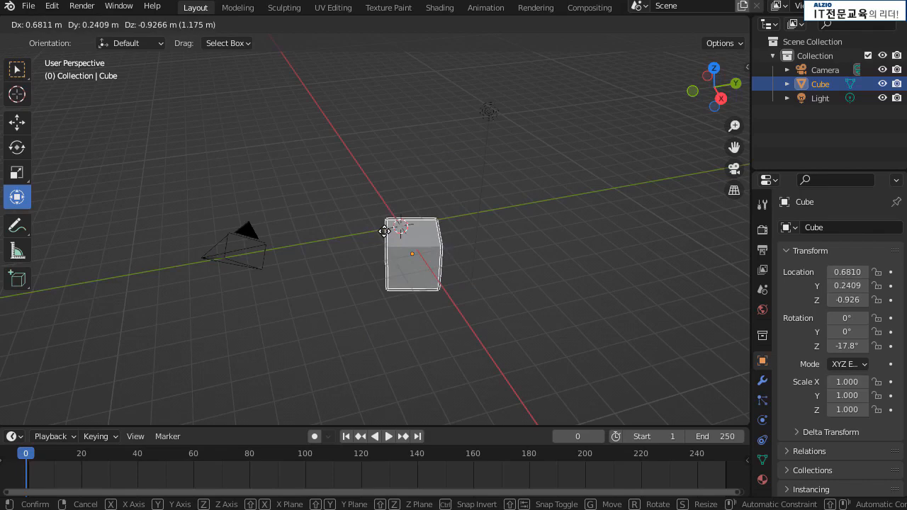
left_click_drag(383, 231, 495, 90)
key("x")
key("y")
key("z")
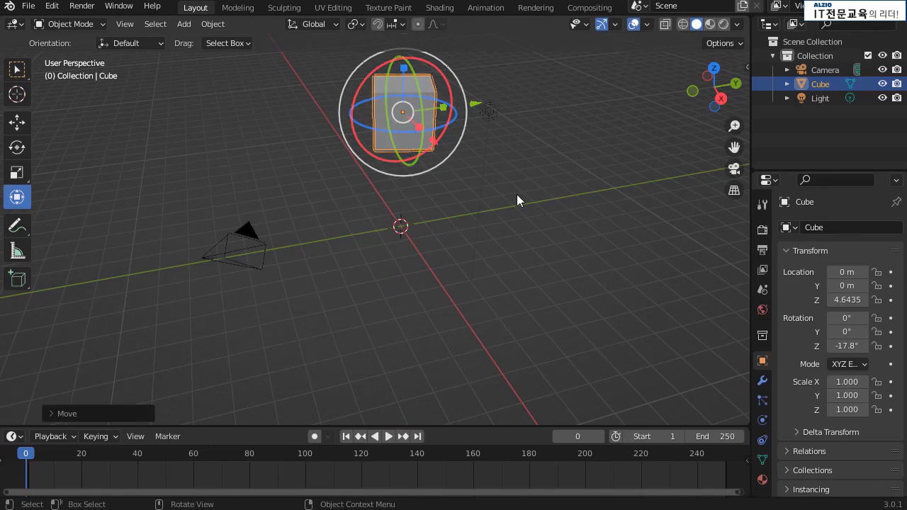
- Move the cube back down along Z to about the world origin and undo the recent moves
key("g")
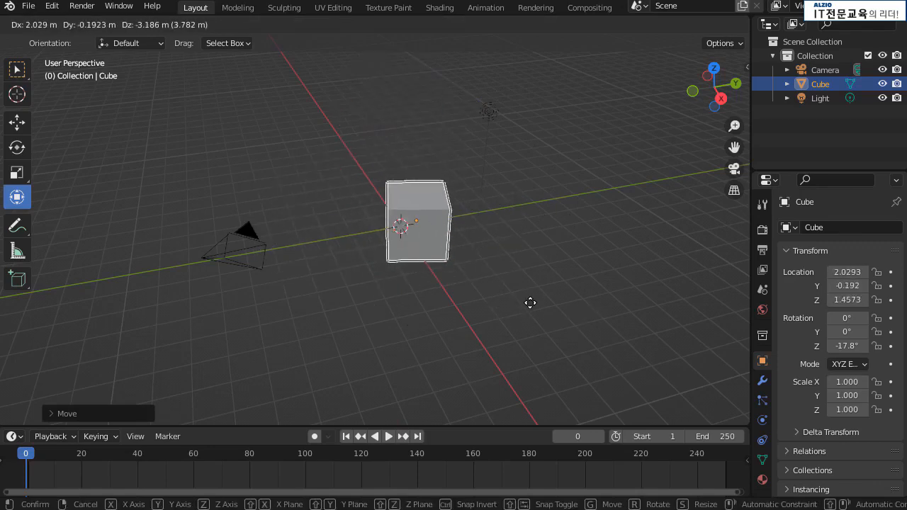
key("z")
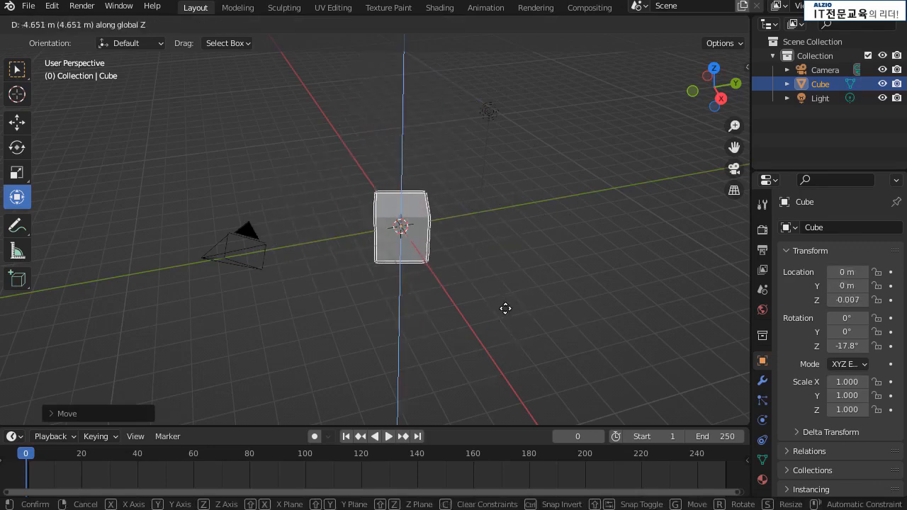
left_click(505, 308)
key("ctrl+z")
key("ctrl+z")
key("ctrl+z")
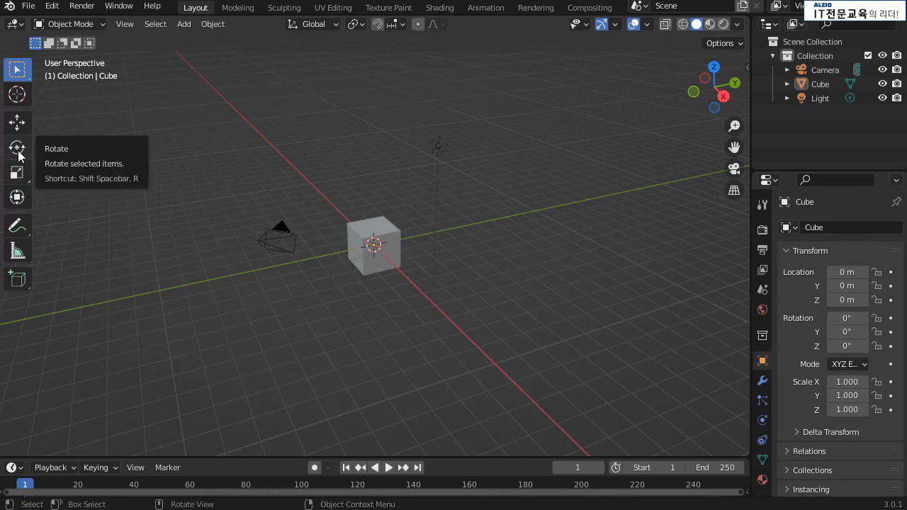
- Select the cube and try rotating it freely and about the global X, Y and Z axes, cancelling the rotation
left_click(385, 226)
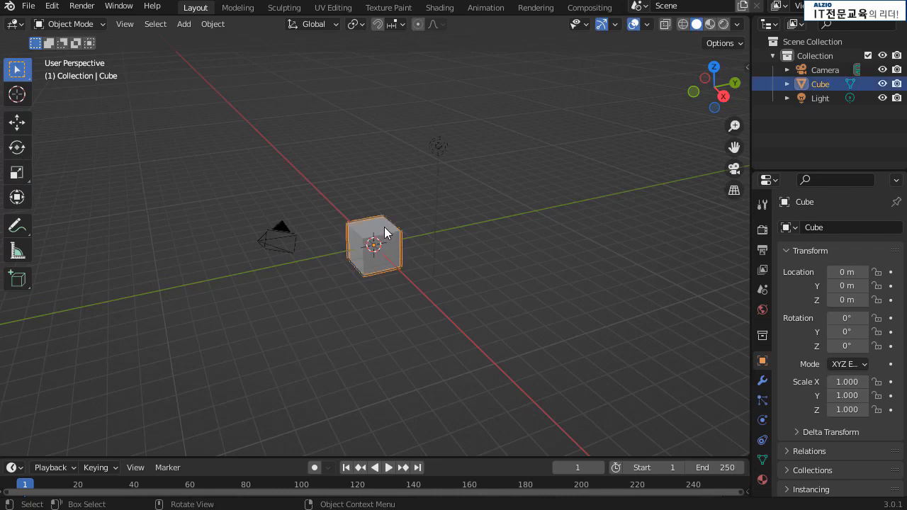
key("r")
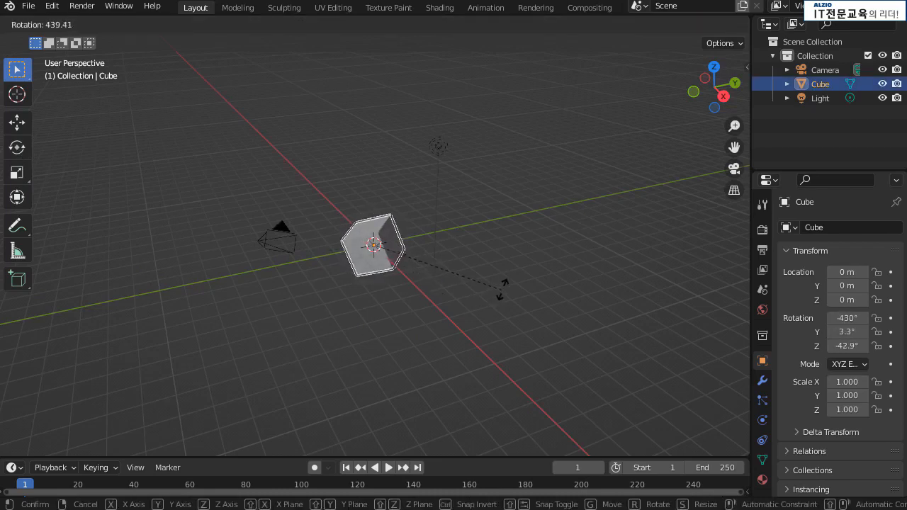
key("x")
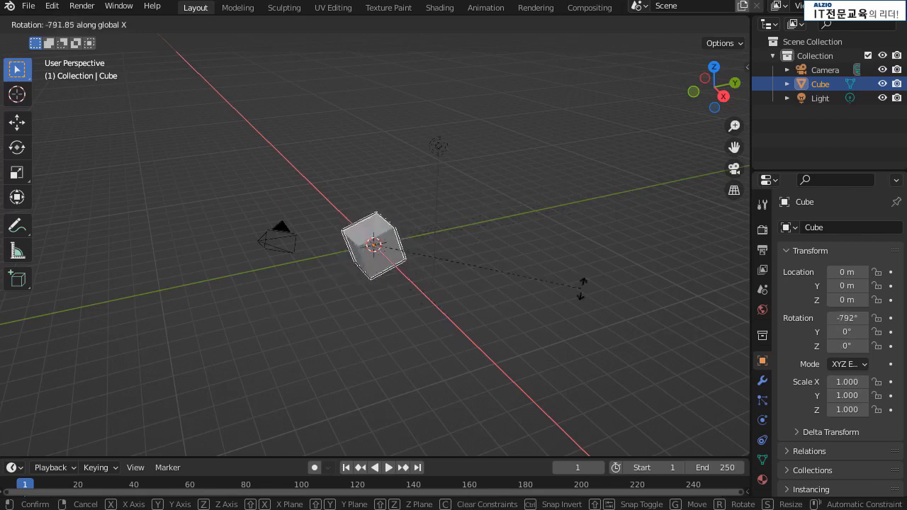
key("y")
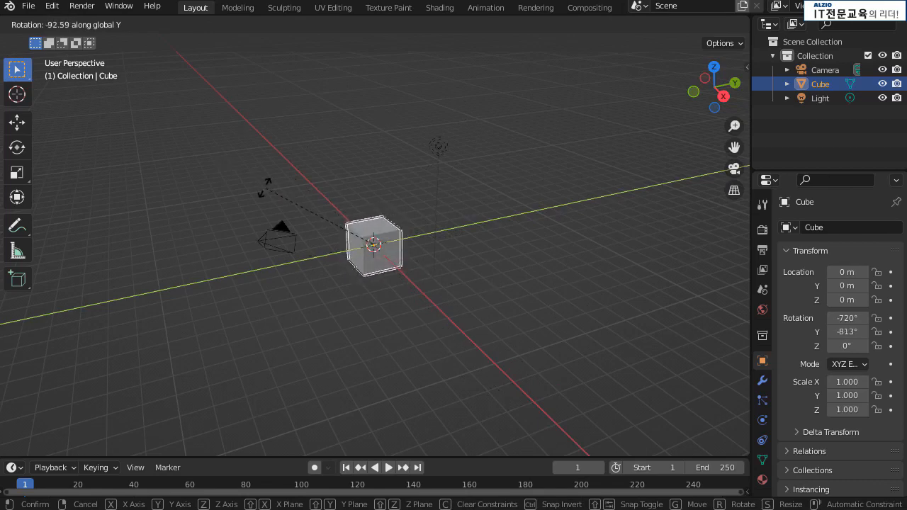
key("z")
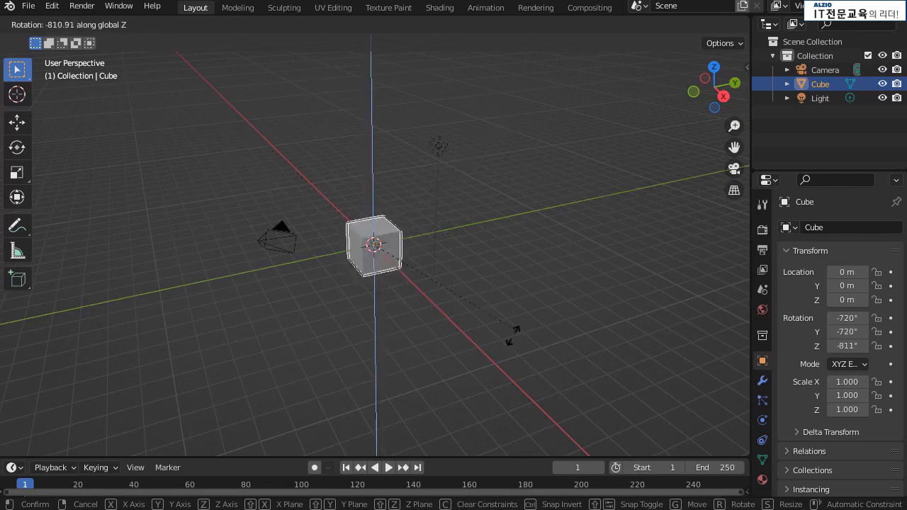
right_click(383, 345)
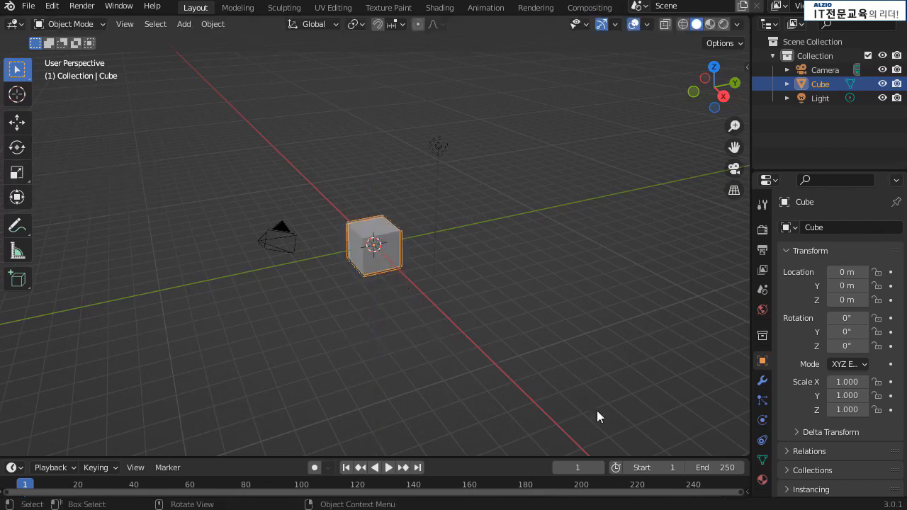
- Try scaling the cube uniformly and along the X and Z axes, cancelling the scaling
key("s")
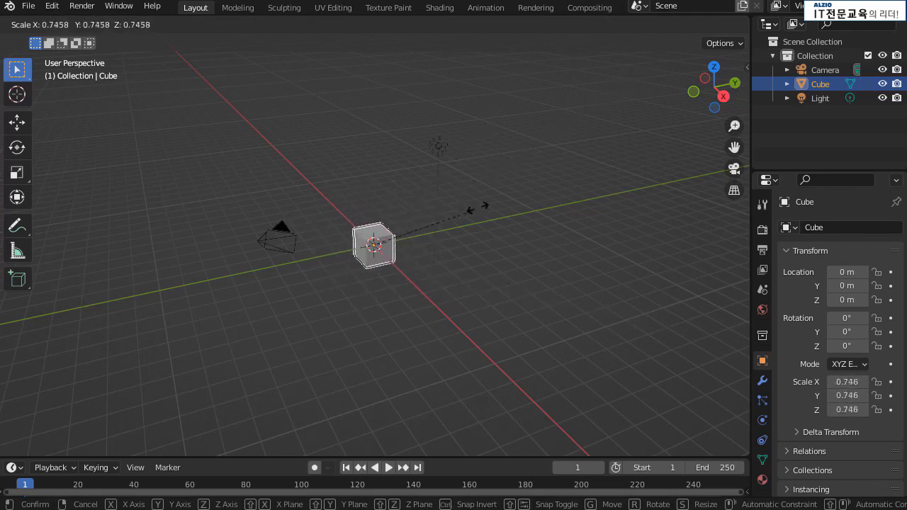
key("x")
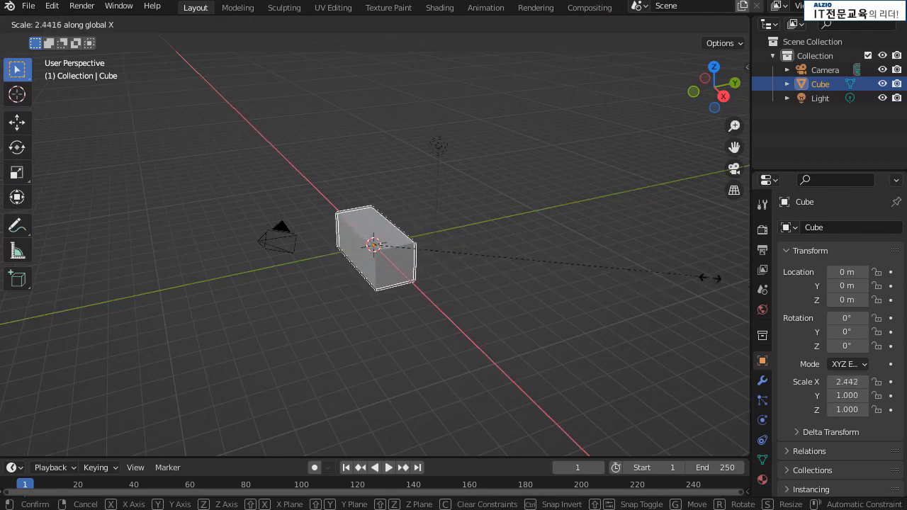
key("z")
key("Escape")
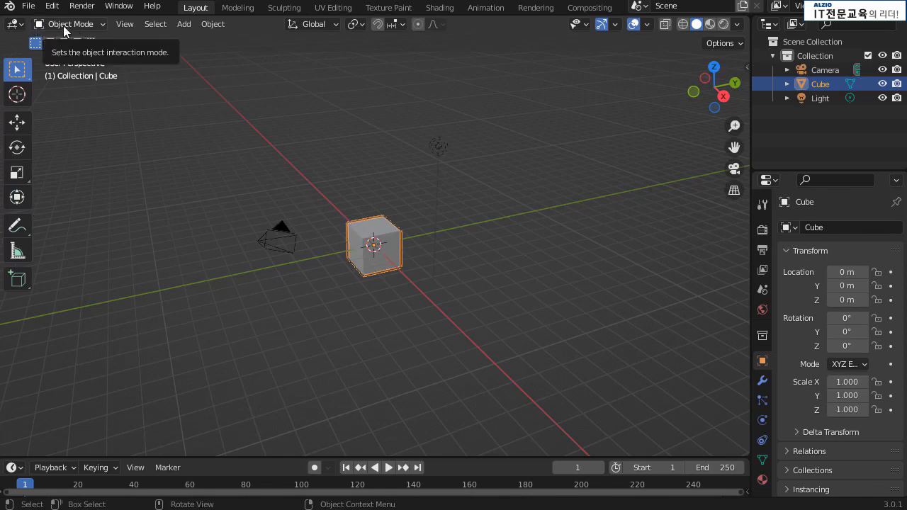
- Switch the selected cube from Object Mode to Edit Mode for a close-up look at its vertices
left_click(102, 25)
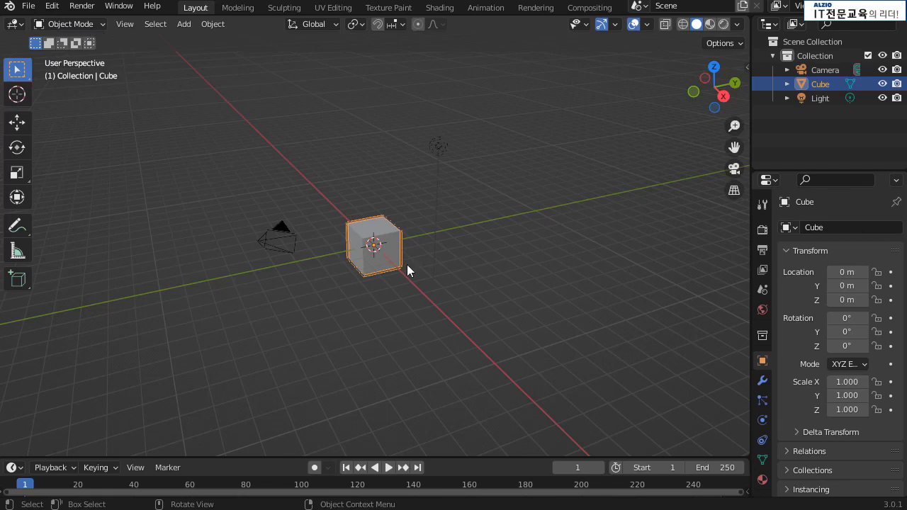
left_click(85, 24)
left_click(77, 56)
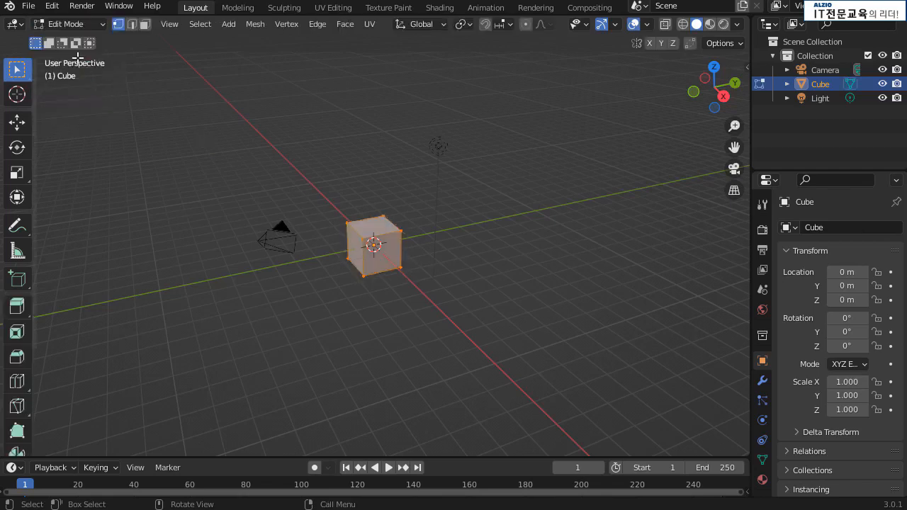
scroll(386, 234, "up", 7)
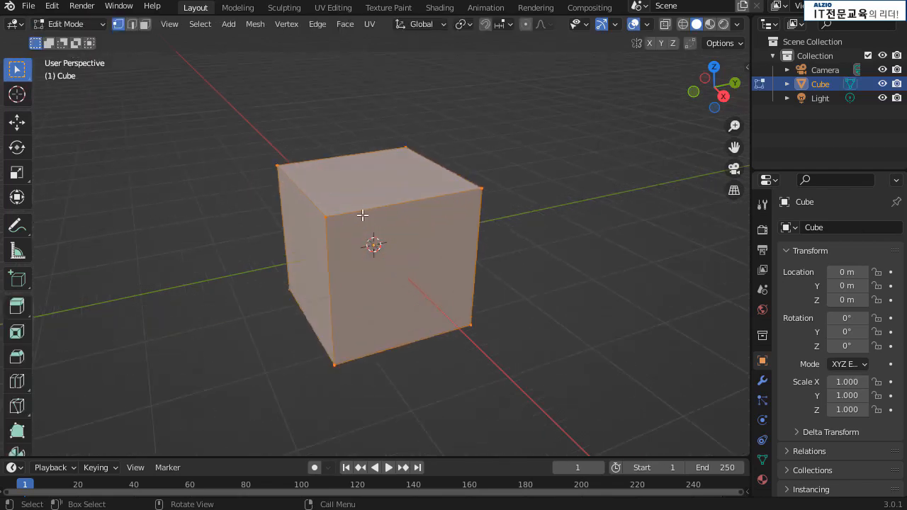
scroll(361, 219, "up", 1)
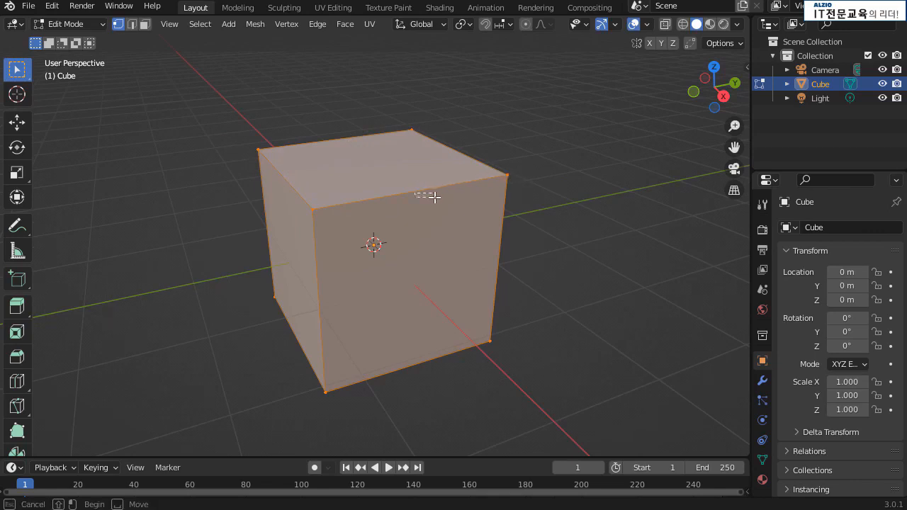
- Deselect the whole mesh, select the cube's upper vertex at the +X +Y corner and move it outward along Y
key("alt+a")
left_click(508, 175)
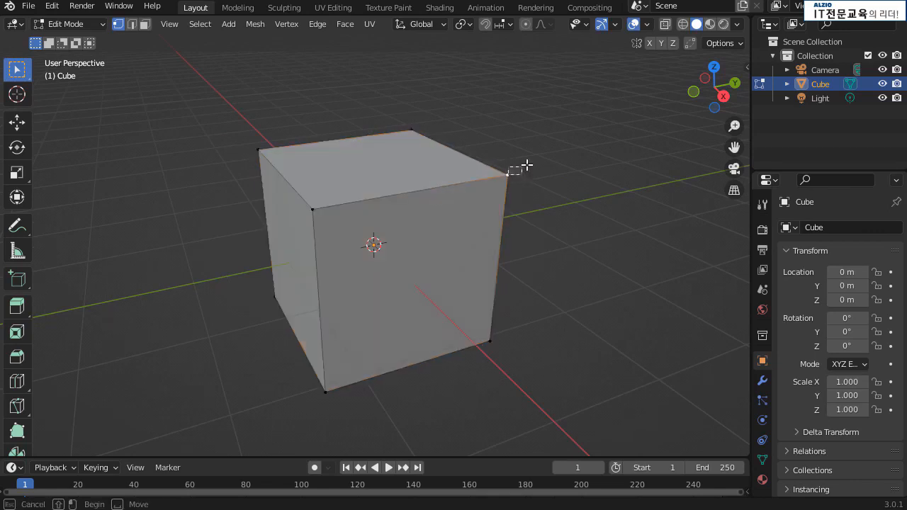
left_click(522, 166)
left_click(510, 172)
left_click(506, 175)
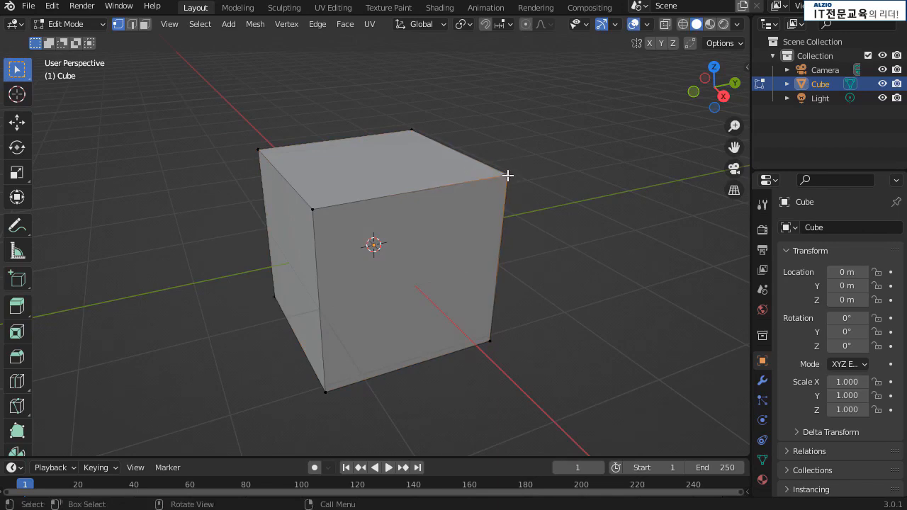
key("g")
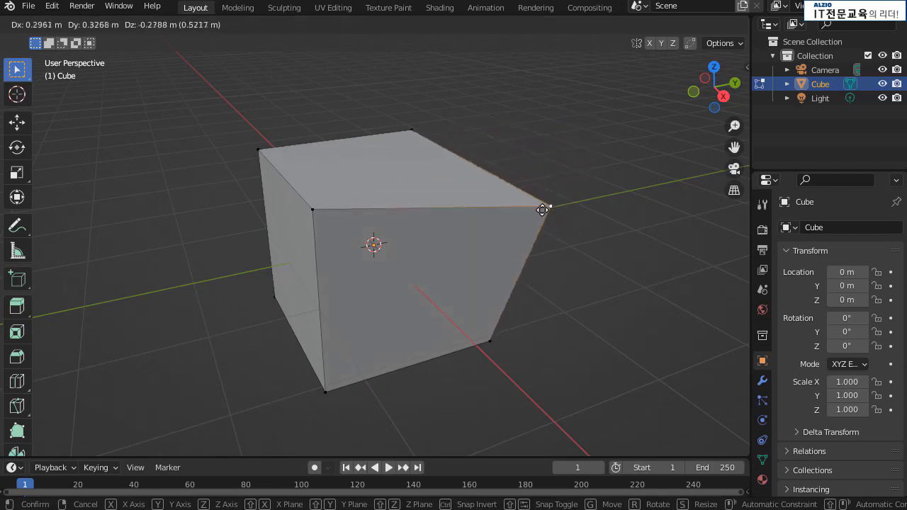
key("x")
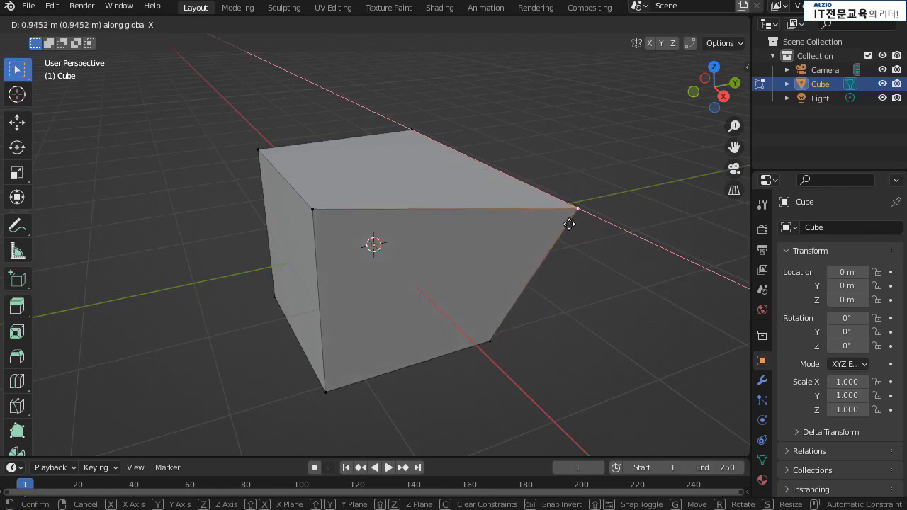
key("y")
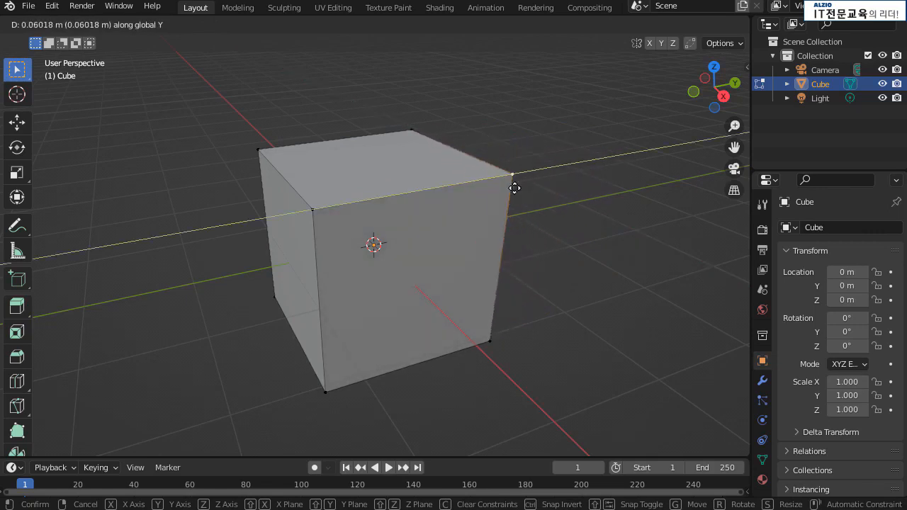
left_click(577, 167)
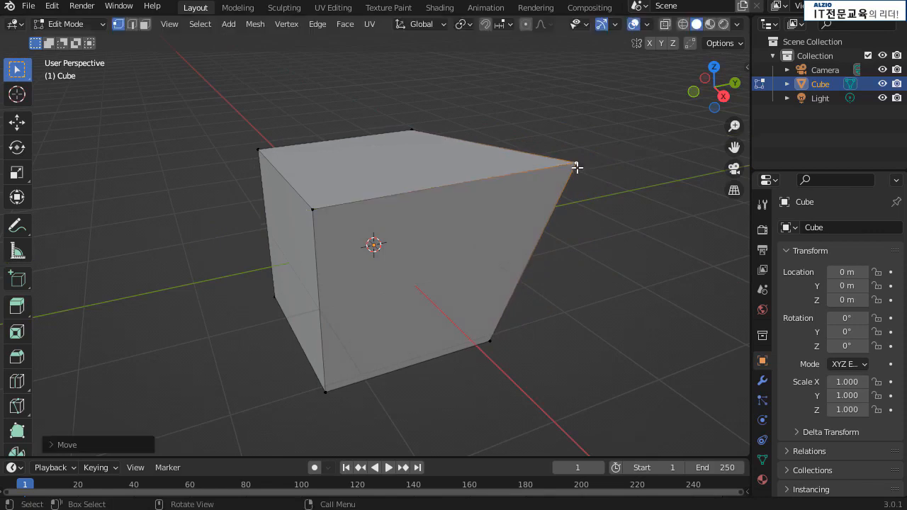
- Select the cube's upper vertex at the -X -Y corner and move it freely upward, away from the cube
left_click(258, 149)
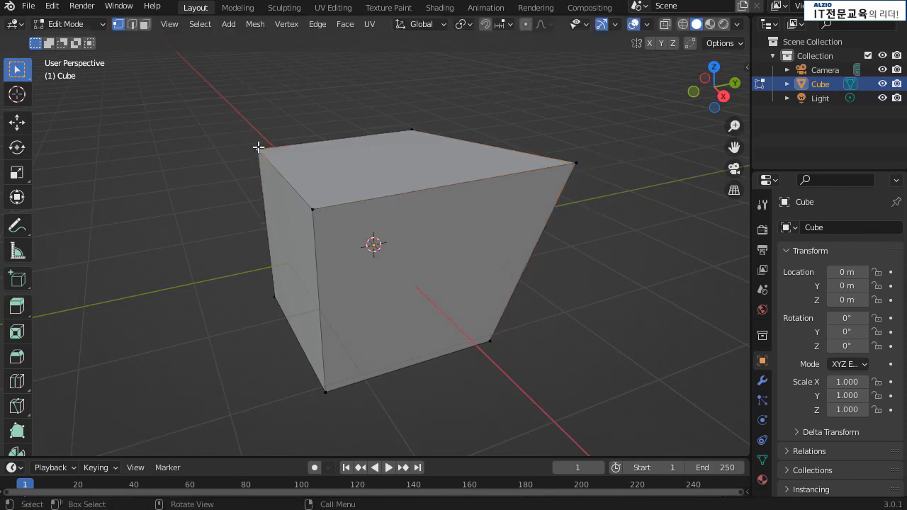
left_click(257, 148, "shift")
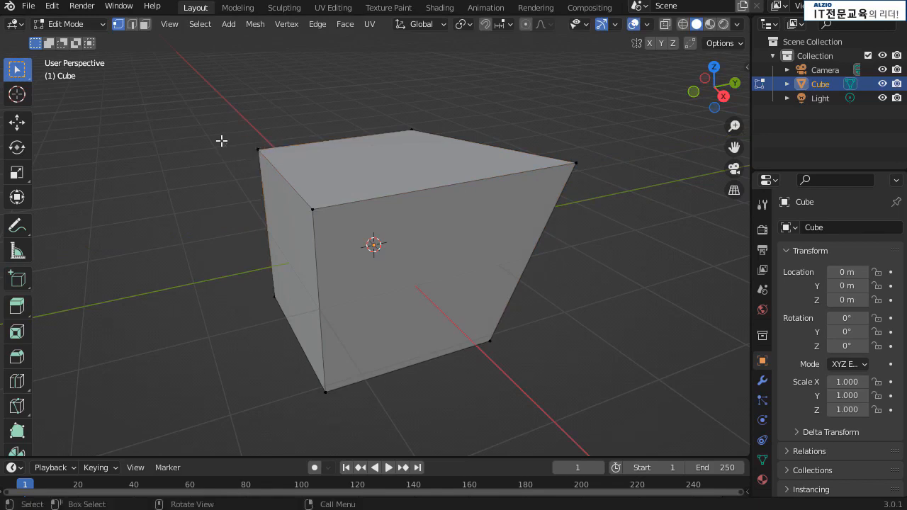
left_click(261, 150)
key("g")
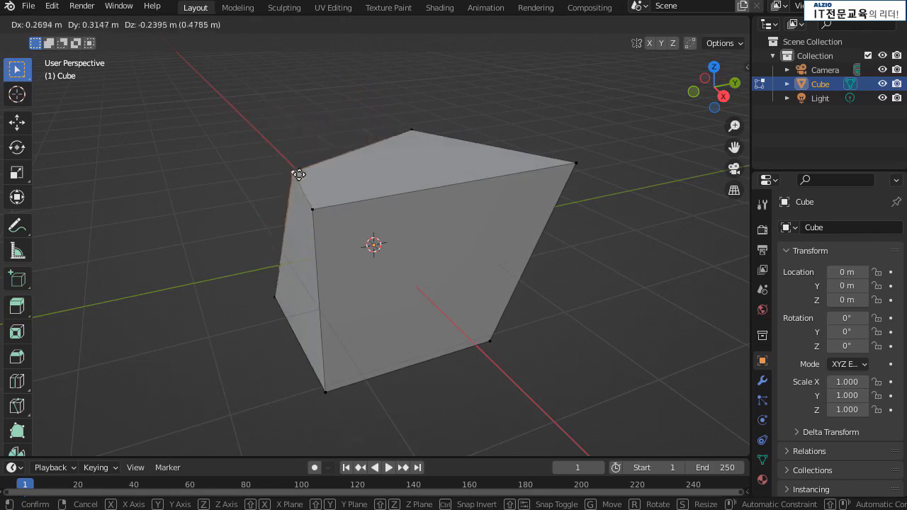
left_click(251, 78)
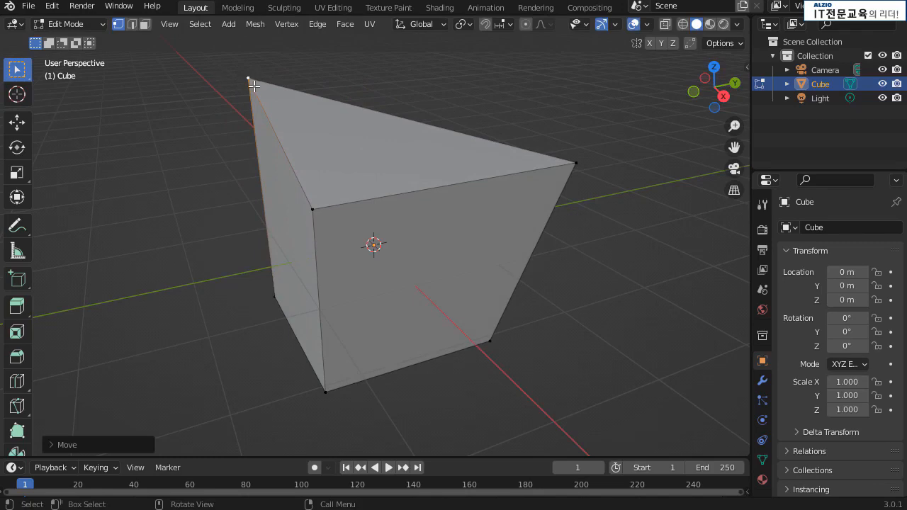
- Switch the cube from Edit Mode to Sculpt Mode
middle_click_drag(500, 206, 538, 233)
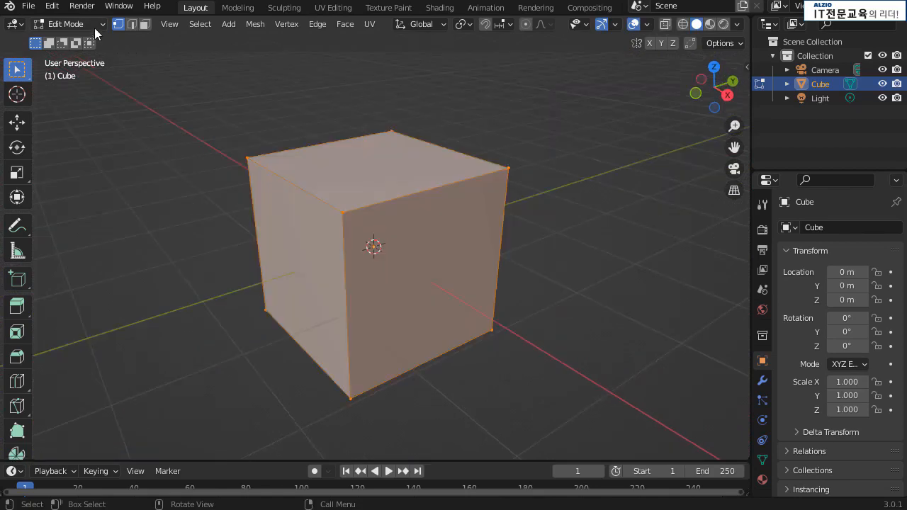
left_click(94, 27)
left_click(83, 71)
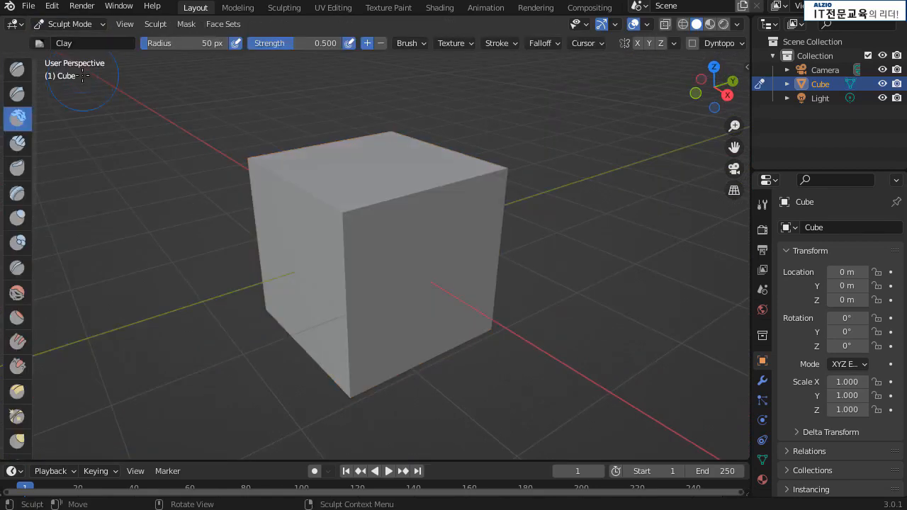
- Try several sculpt brushes, including Draw Sharp, Clay and Inflate/Deflate, and finish with the Draw brush active
left_click(17, 93)
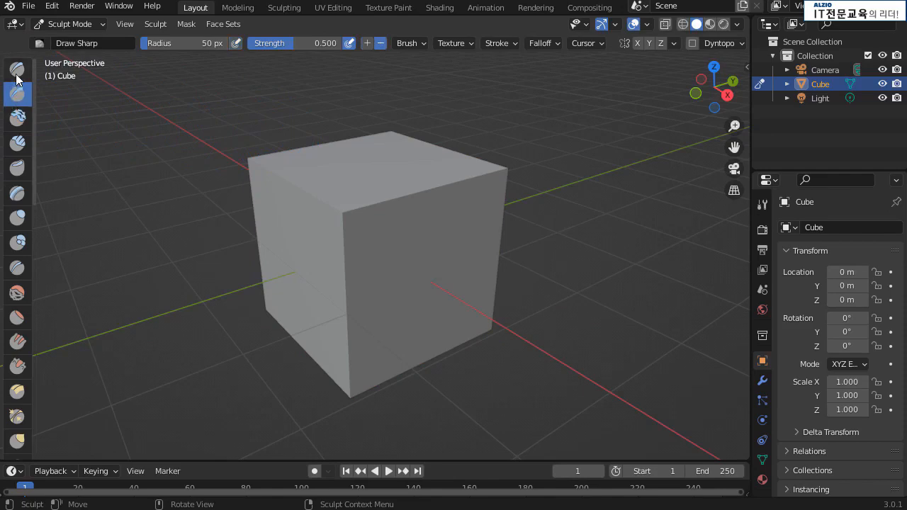
left_click(17, 71)
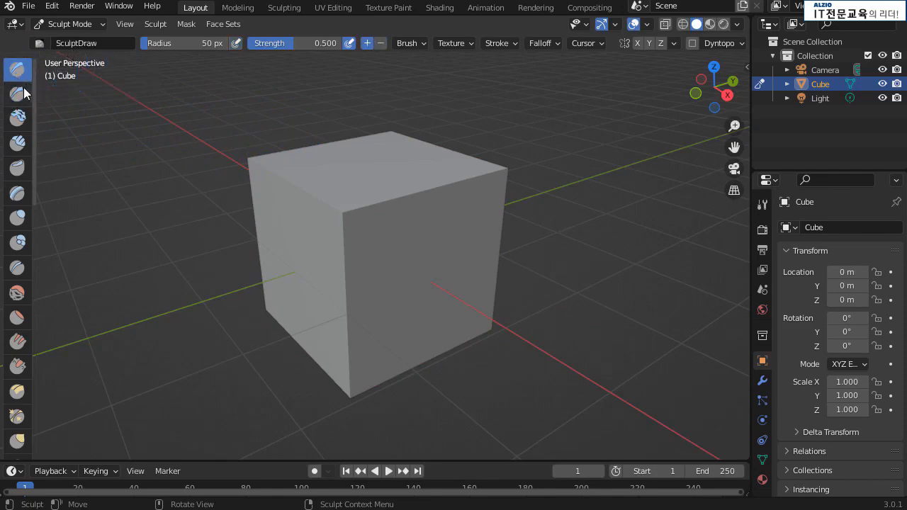
left_click(21, 96)
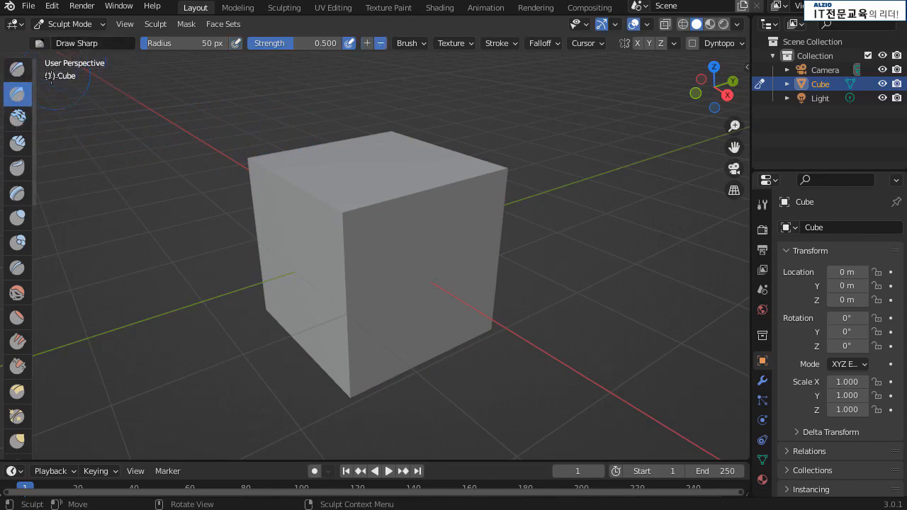
left_click(17, 118)
left_click(17, 143)
left_click(17, 193)
left_click(17, 218)
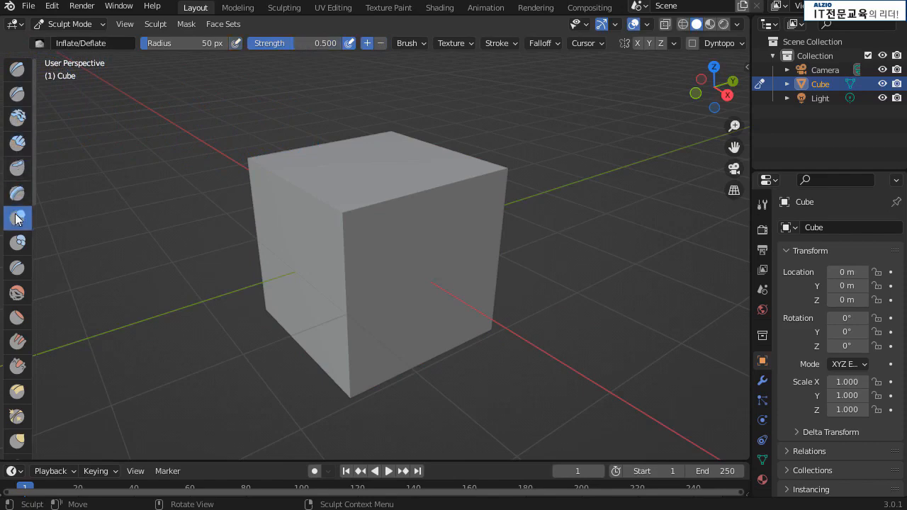
left_click(17, 70)
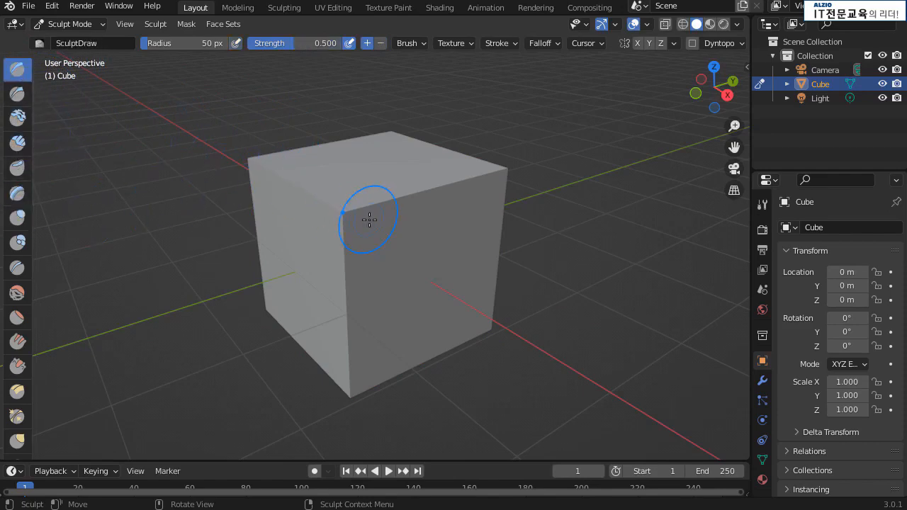
- Sculpt the cube's two upper corners on the -Y side with a few Draw brush strokes
left_click_drag(370, 220, 339, 210)
mouse_move(395, 217)
left_mouse_down()
mouse_move(364, 237)
mouse_move(362, 212)
left_mouse_up()
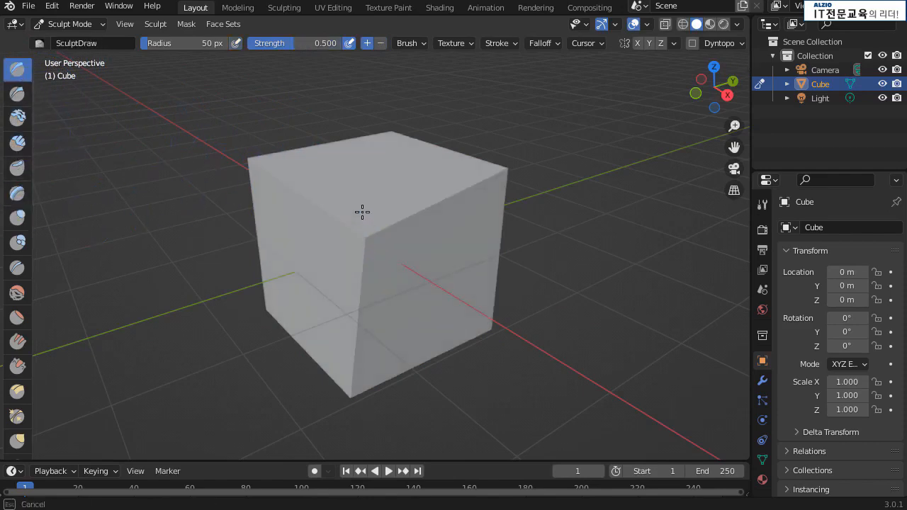
left_click_drag(308, 362, 340, 211)
left_click_drag(252, 159, 261, 172)
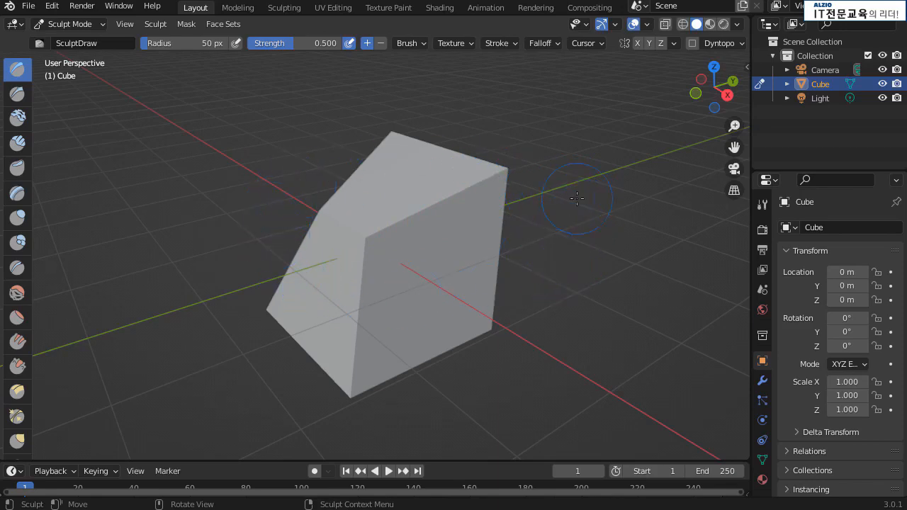
- Undo the Draw brush strokes on the cube
left_click(76, 28)
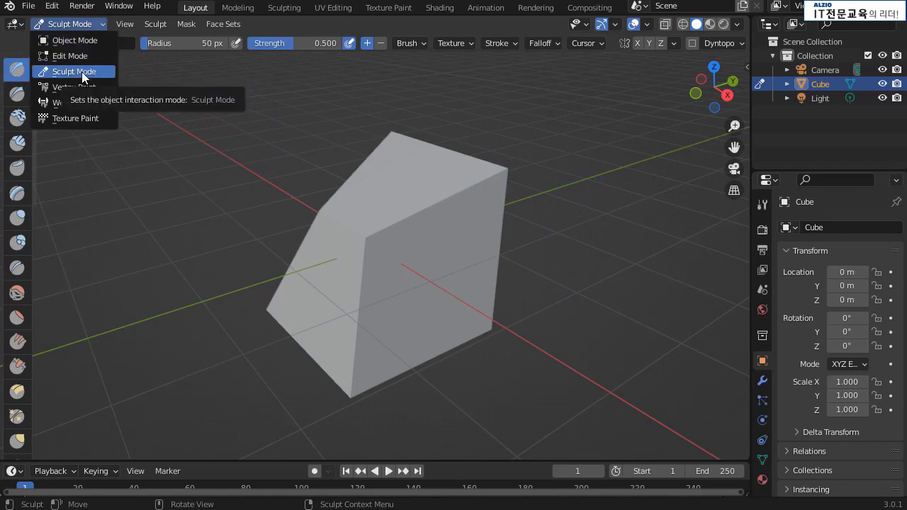
key("ctrl+z")
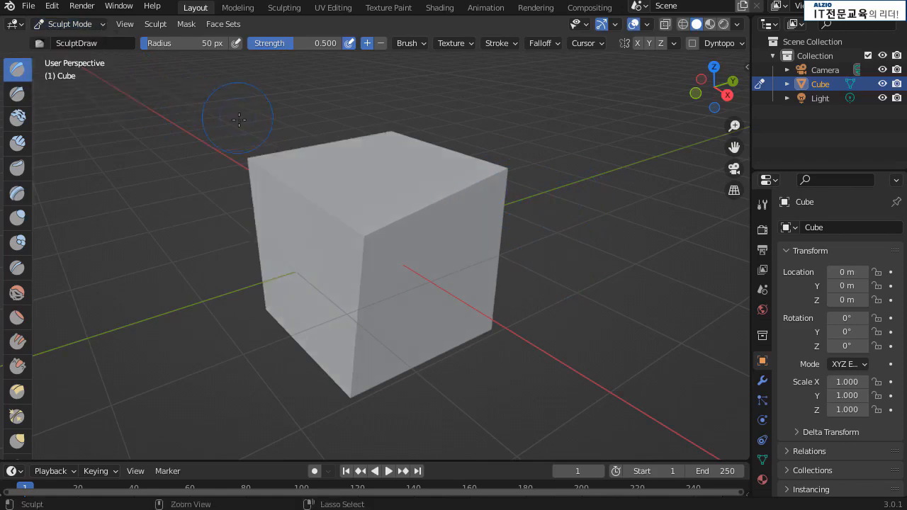
key("Tab")
key("Tab")
scroll(211, 177, "down", 3)
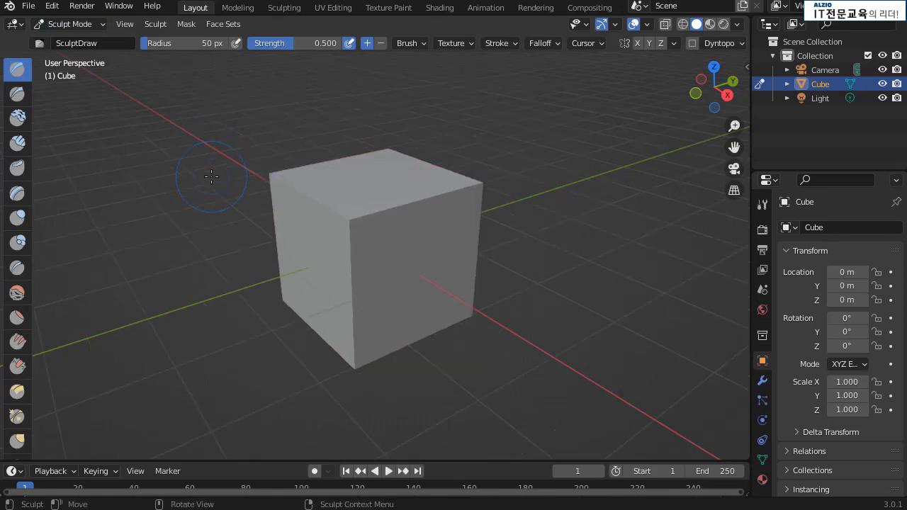
- Switch the cube from Sculpt Mode to Edit Mode
left_click(80, 26)
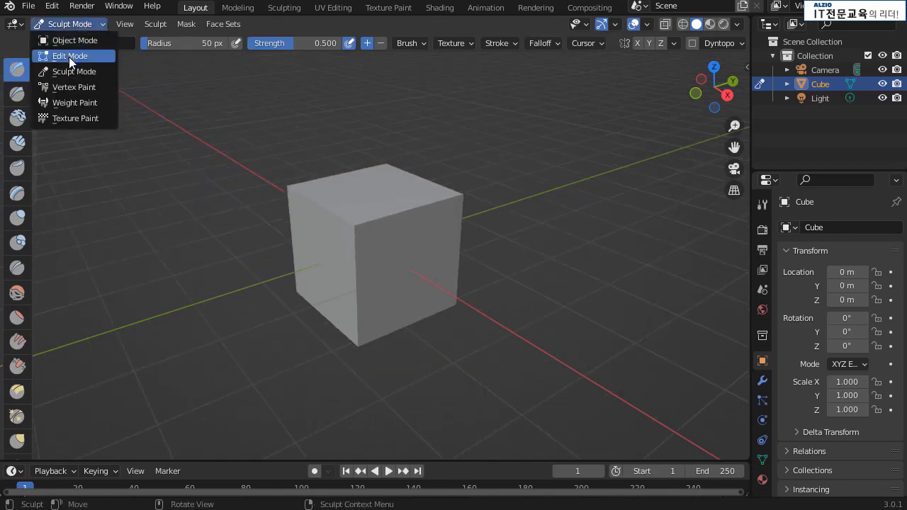
left_click(69, 56)
scroll(265, 131, "down", 2)
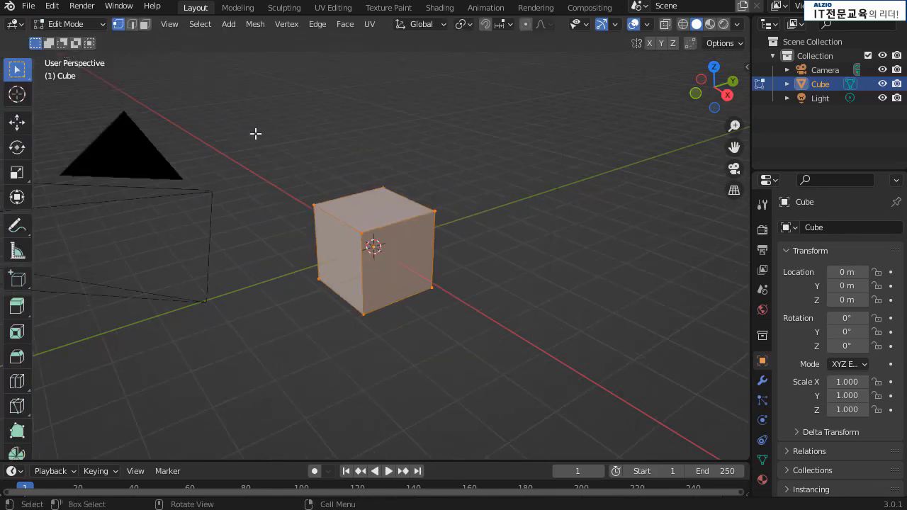
- Select the cube's entire mesh and delete all of its vertices
left_click(431, 177)
scroll(431, 177, "down", 2)
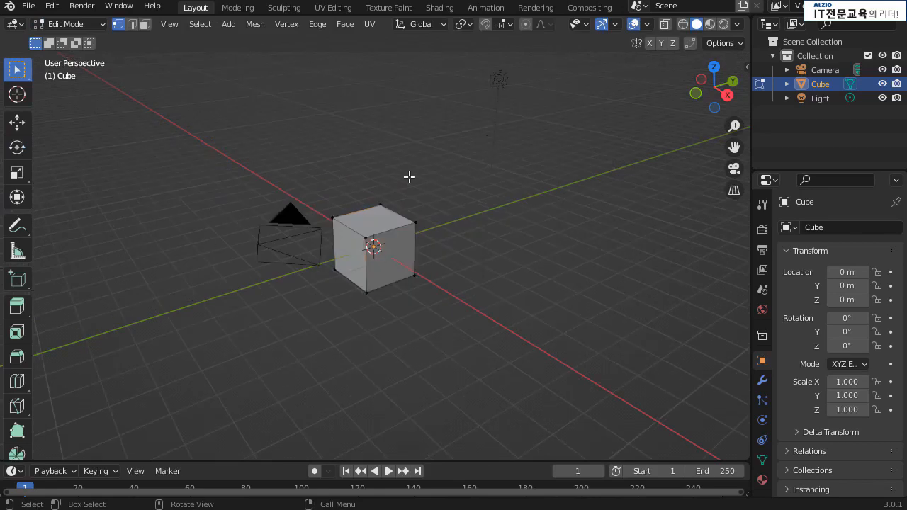
key("a")
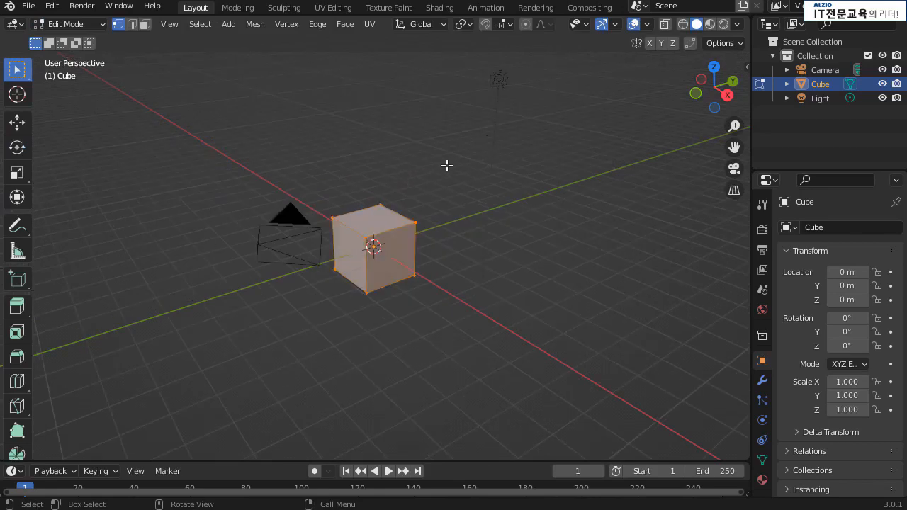
key("x")
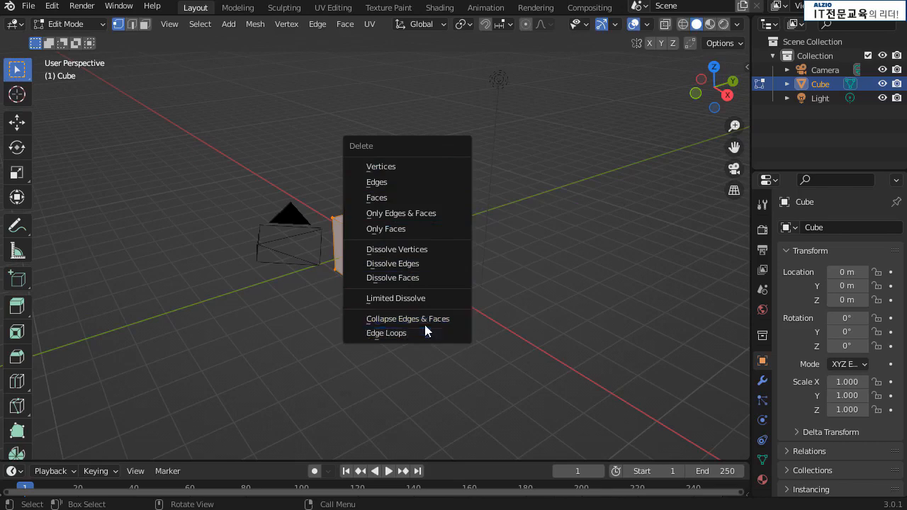
key("x")
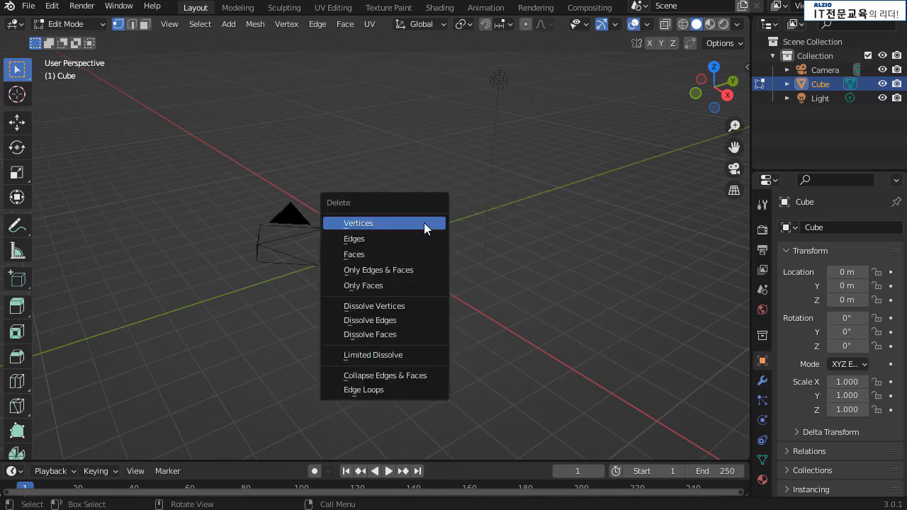
left_click(429, 225)
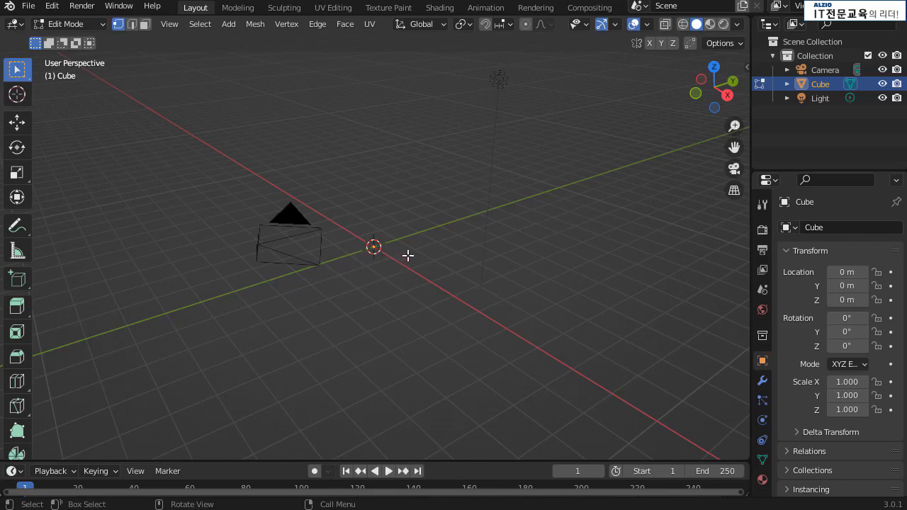
- Place the 3D cursor freely away from the origin and reset it to the world origin
left_click(17, 93)
left_click(601, 234)
key("shift+c")
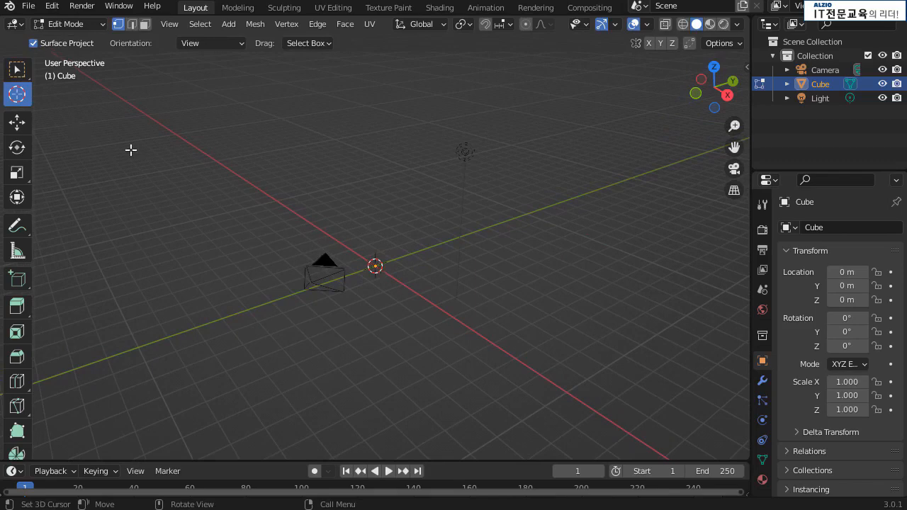
key("w")
- Switch to Object Mode and add a mesh plane at the world origin
left_click(85, 25)
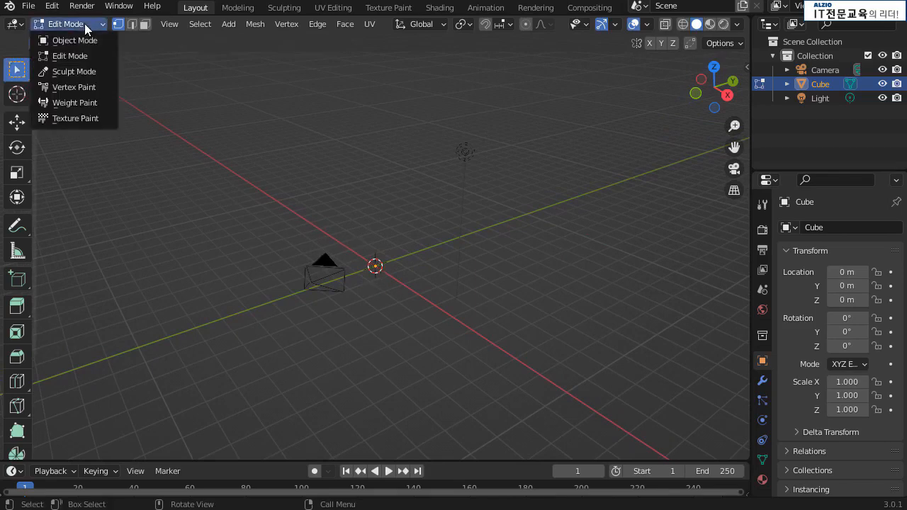
left_click(81, 40)
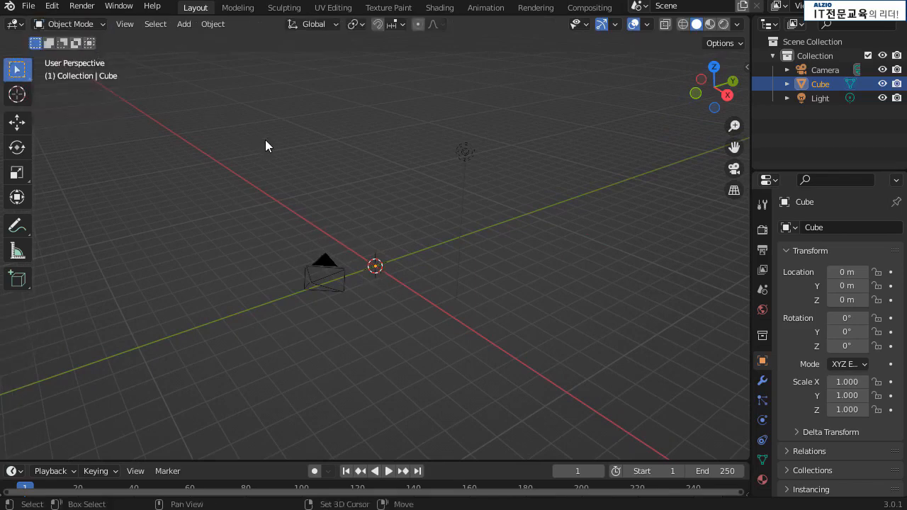
key("shift+a")
mouse_move(266, 140)
key("shift+a")
mouse_move(185, 119)
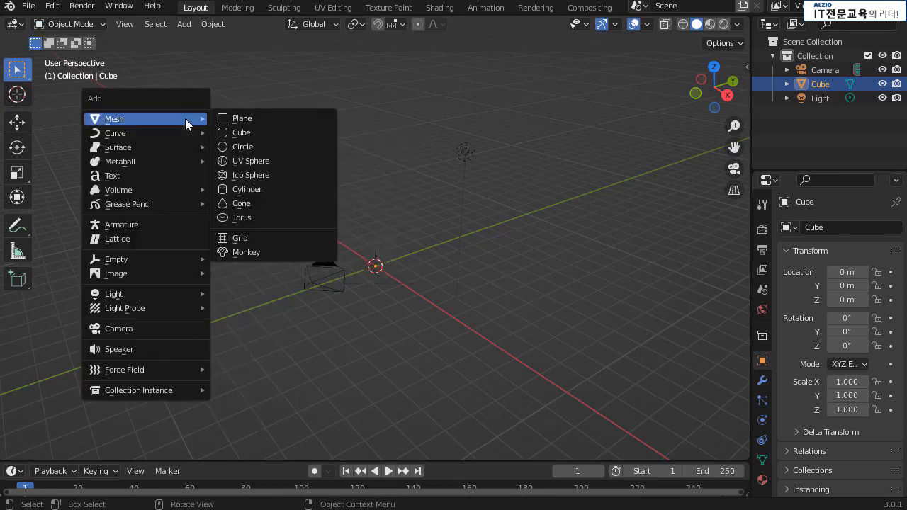
left_click(260, 122)
scroll(389, 246, "up", 5)
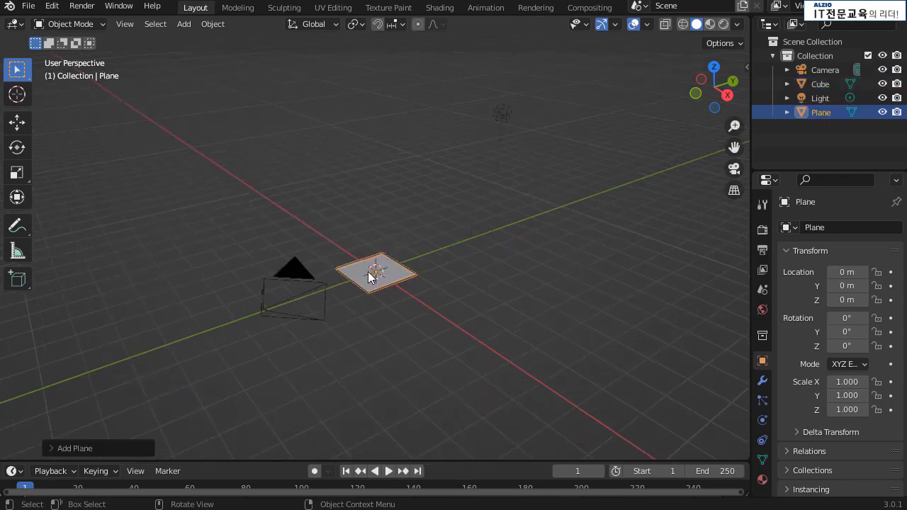
scroll(397, 348, "up", 4)
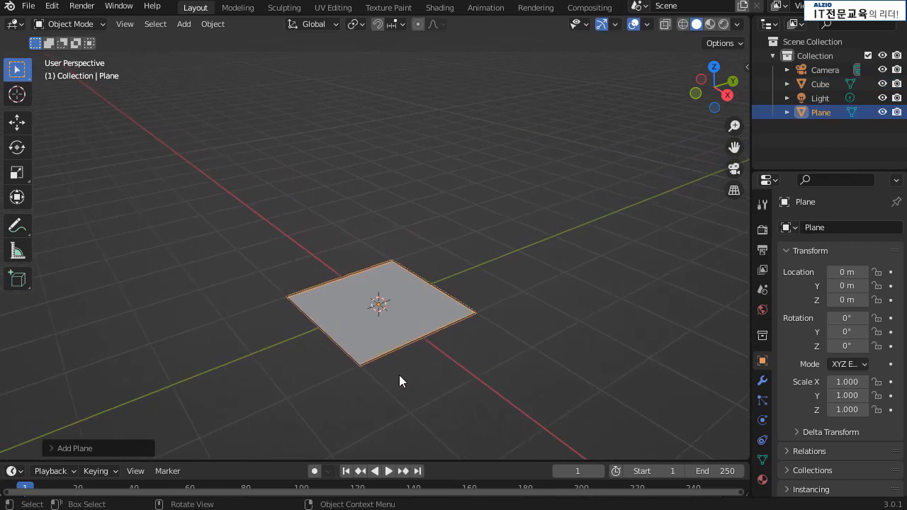
scroll(409, 370, "up", 1, "shift")
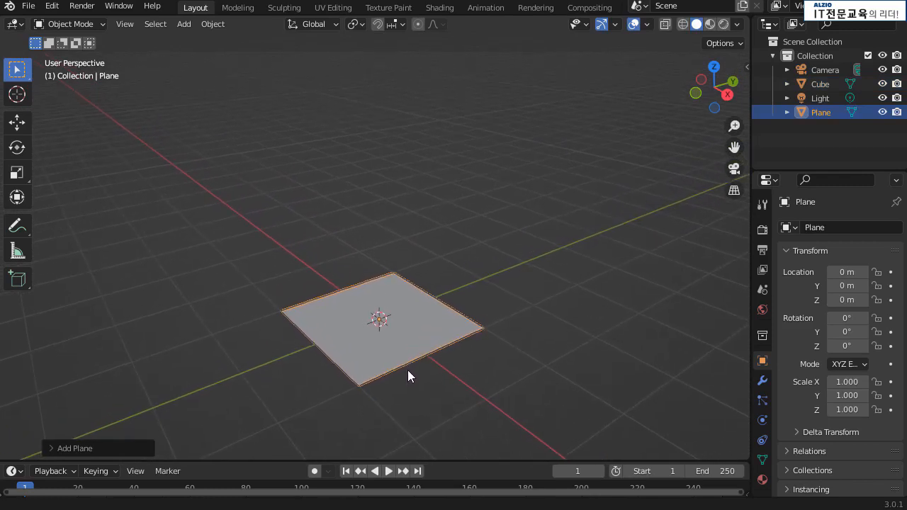
scroll(408, 341, "down", 3, "shift")
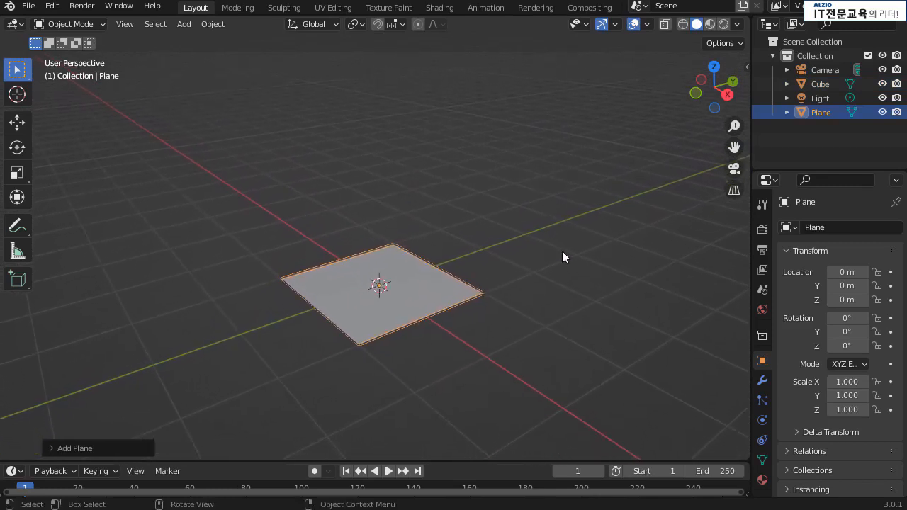
- Switch the new plane to Edit Mode and extrude its face straight up into a nearly cubic box
left_click(441, 192)
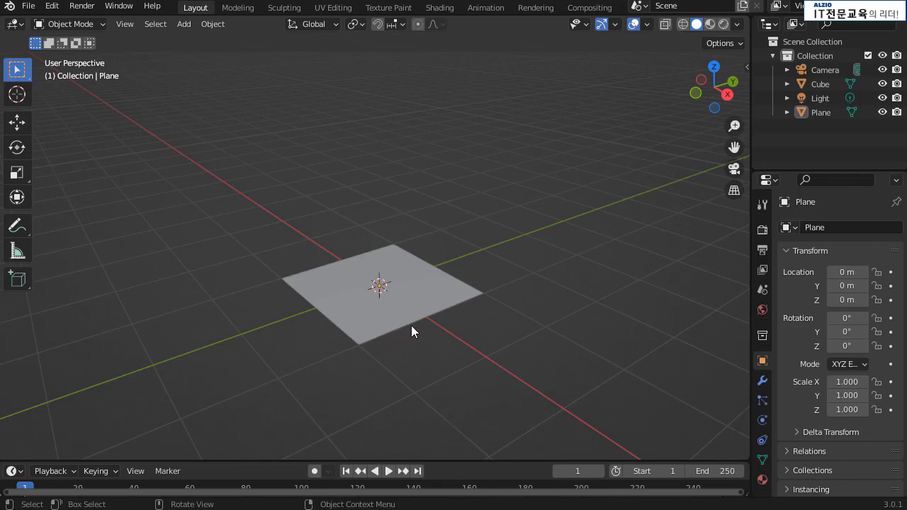
left_click(425, 299)
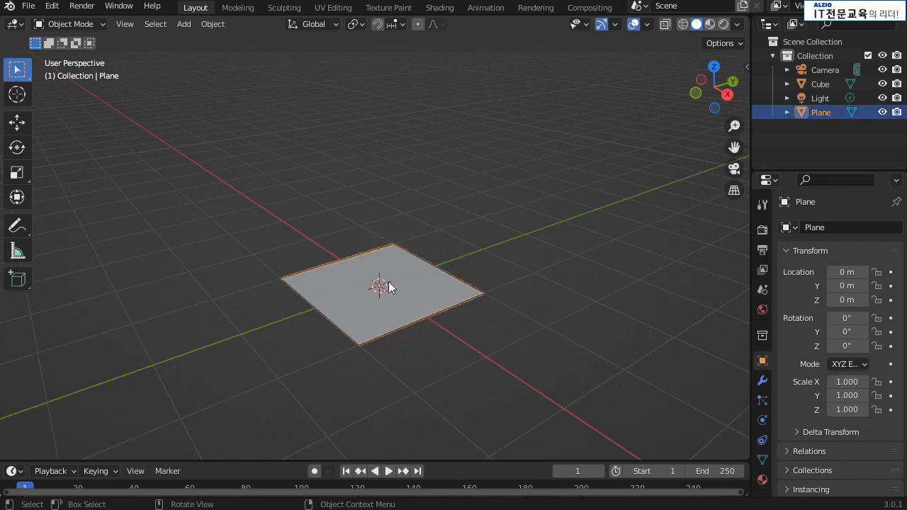
left_click(61, 29)
left_click(71, 56)
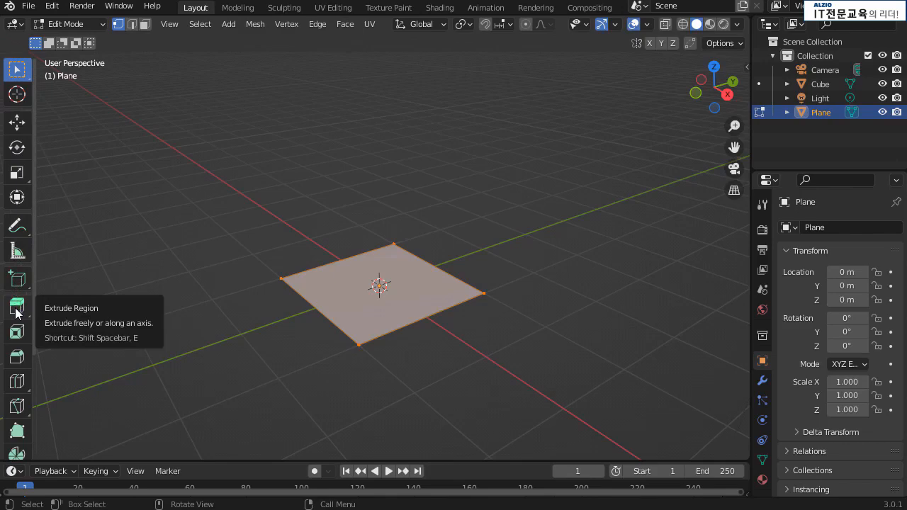
key("e")
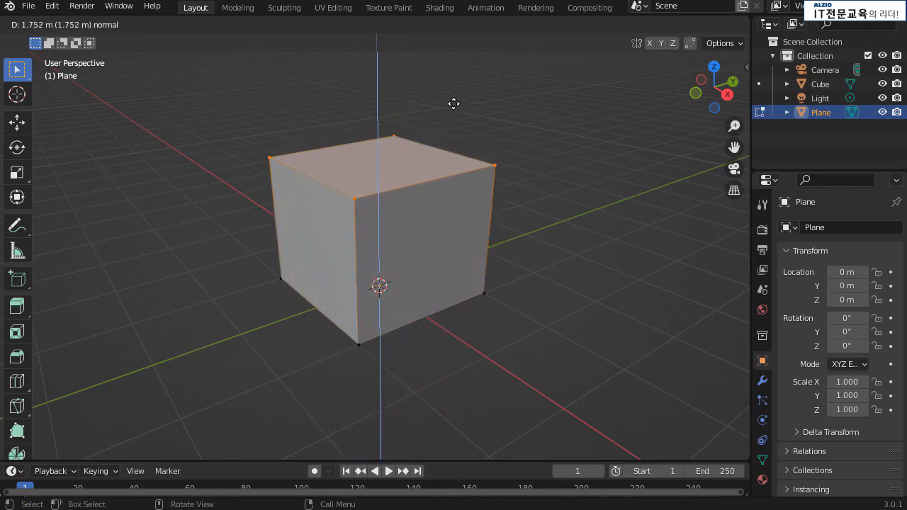
left_click(484, 90)
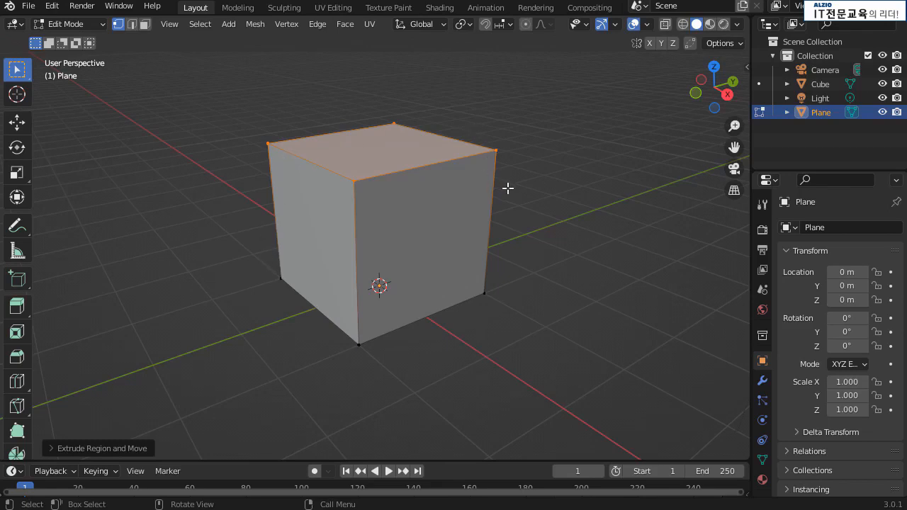
- In edge selection mode, extrude the box's upper -Y edge outward and down into a sloping flap
left_click(132, 25)
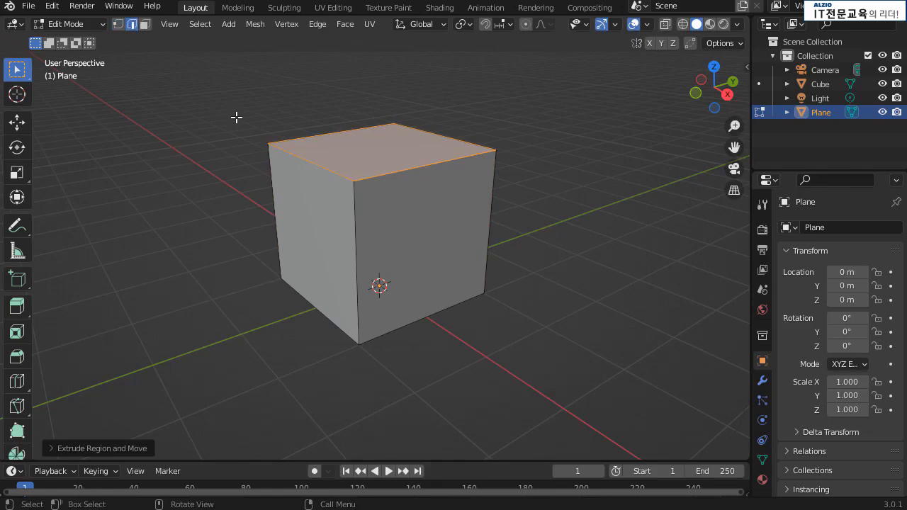
left_click(308, 160)
left_click_drag(326, 168, 321, 168)
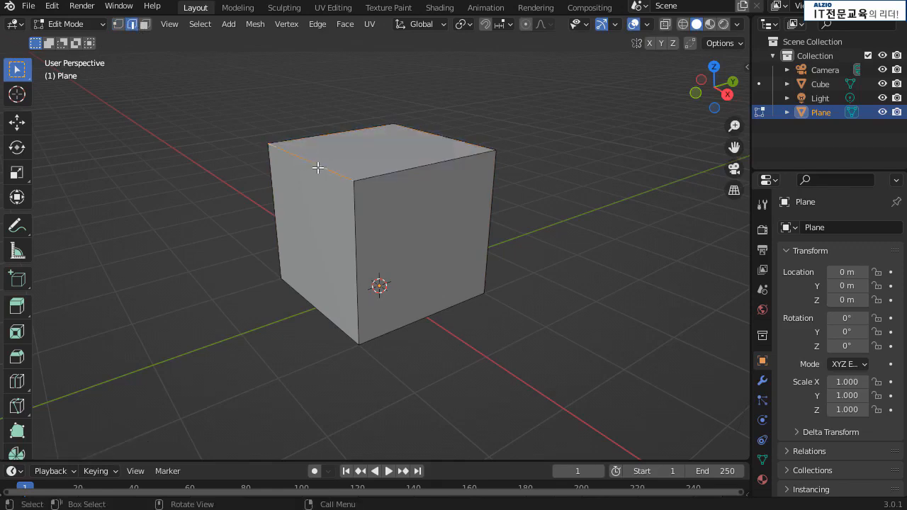
key("e")
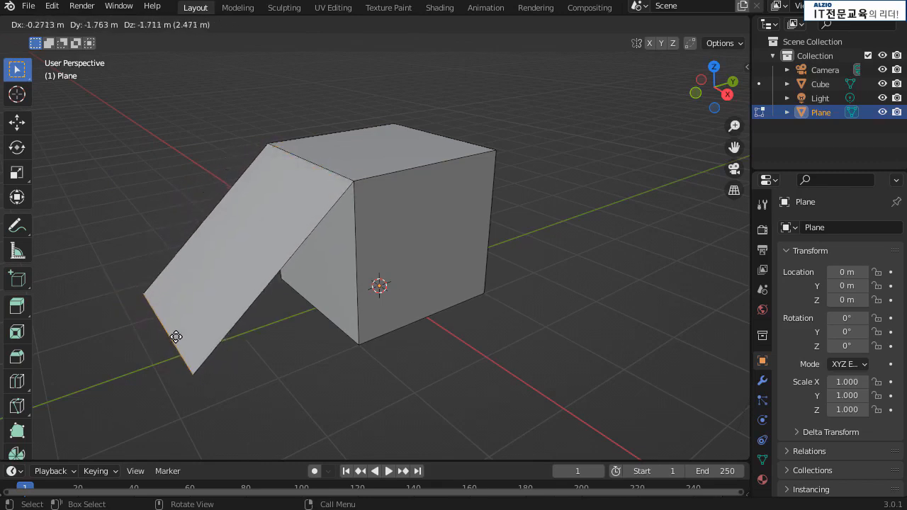
left_click(173, 328)
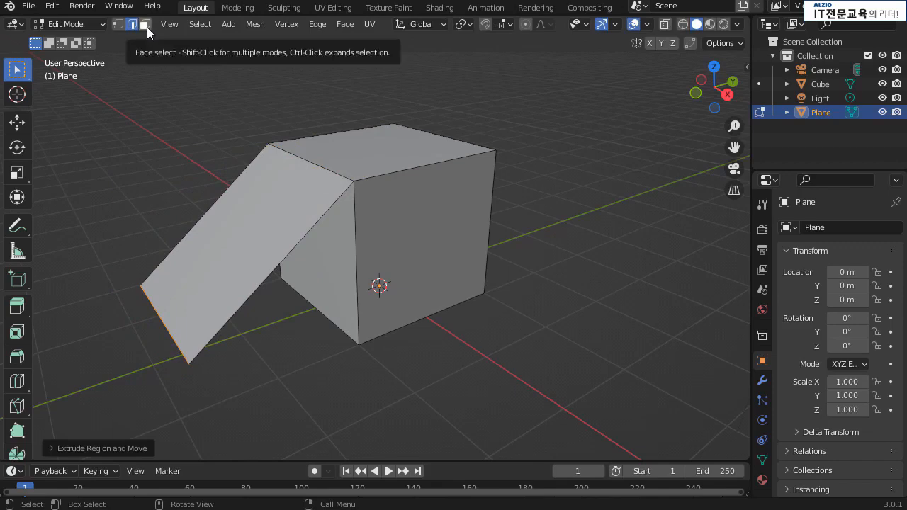
- In face selection mode, extrude the box's +X side face straight outward along its normal
left_click(147, 27)
left_click(409, 219)
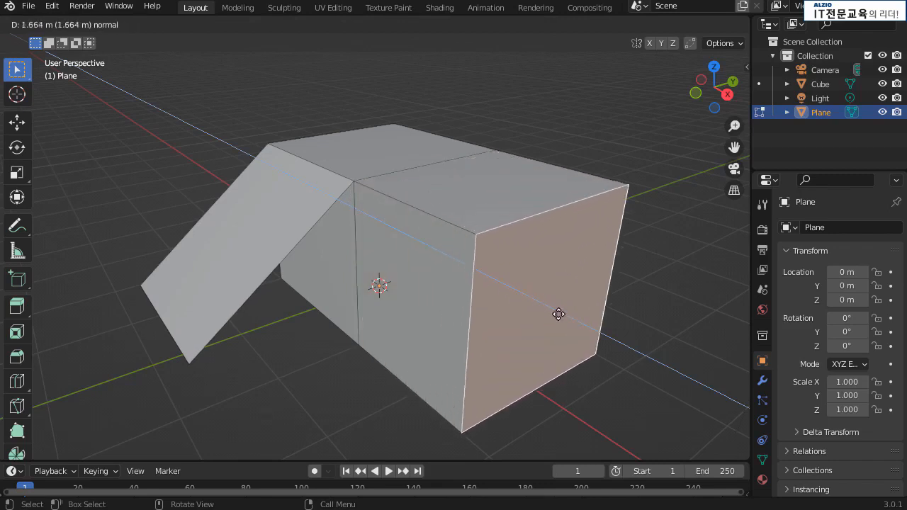
left_click(506, 286)
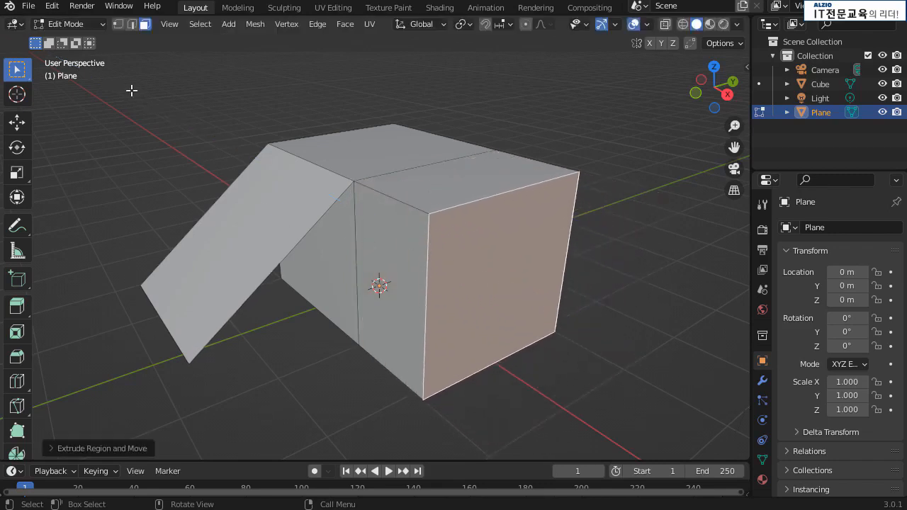
- In vertex selection mode, extrude the upper far corner vertex of the extended box up and outward into a loose edge
left_click(117, 26)
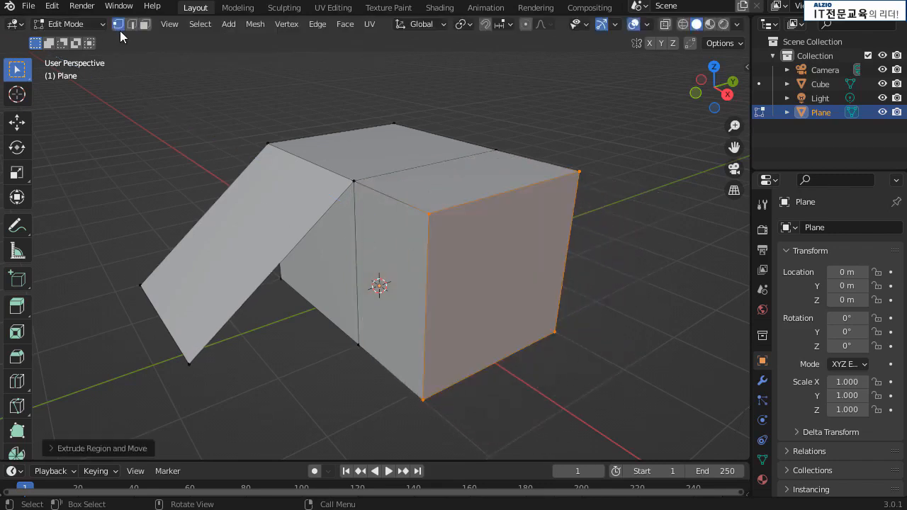
left_click(354, 181)
left_click(575, 174, "shift")
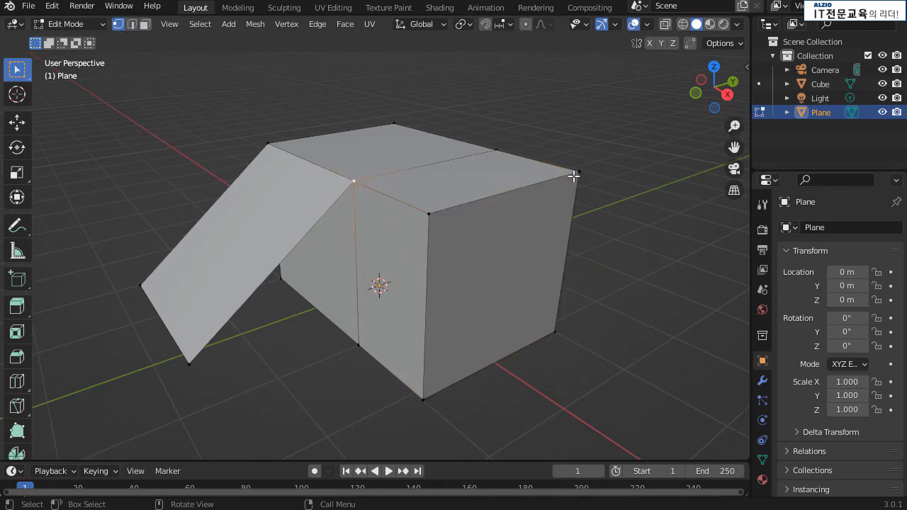
key("g")
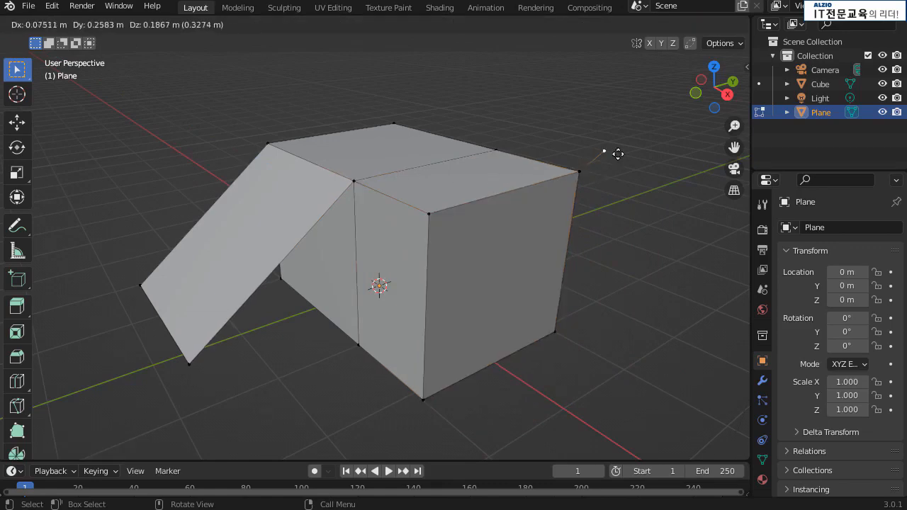
left_click(645, 112)
mouse_move(673, 206)
middle_mouse_down()
mouse_move(642, 224)
mouse_move(675, 209)
middle_mouse_up()
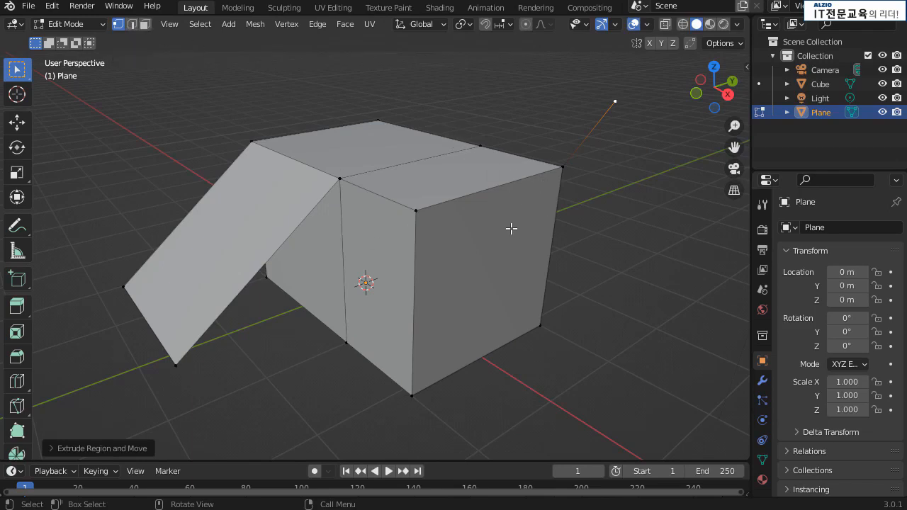
- Undo the vertex, face and edge extrusions back to the plain, nearly cubic box
key("3")
left_click(594, 240)
key("ctrl+z")
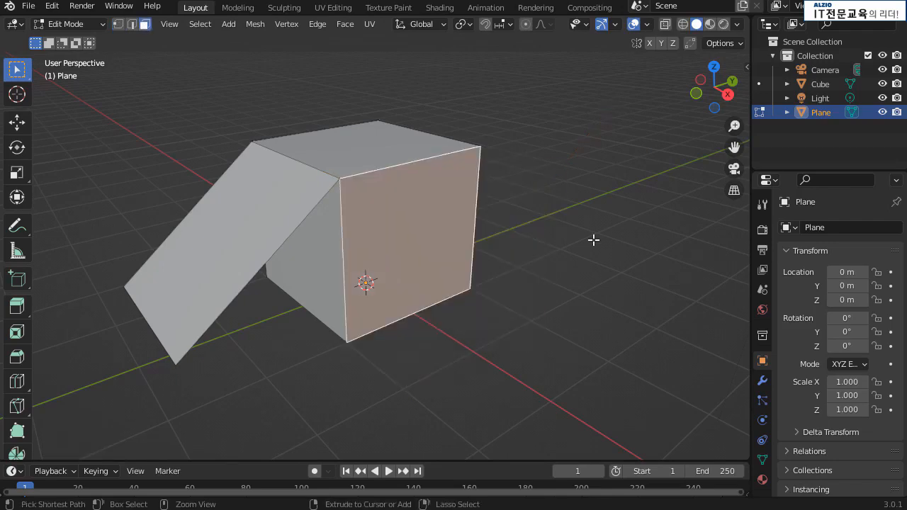
key("ctrl+z")
key("ctrl+z")
key("ctrl+z")
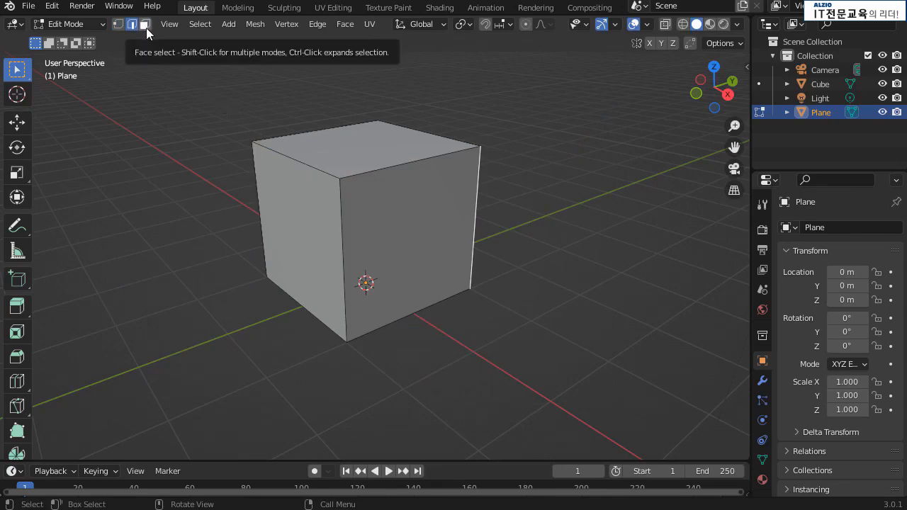
- In face selection mode, extrude the box's top face in place and scale the new face to about half size
left_click(145, 25)
middle_click_drag(507, 263, 496, 261)
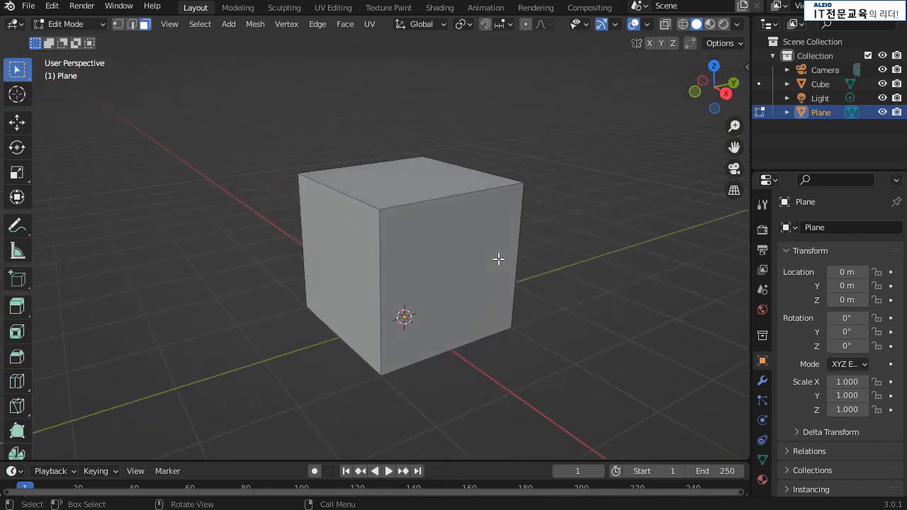
left_click(397, 185)
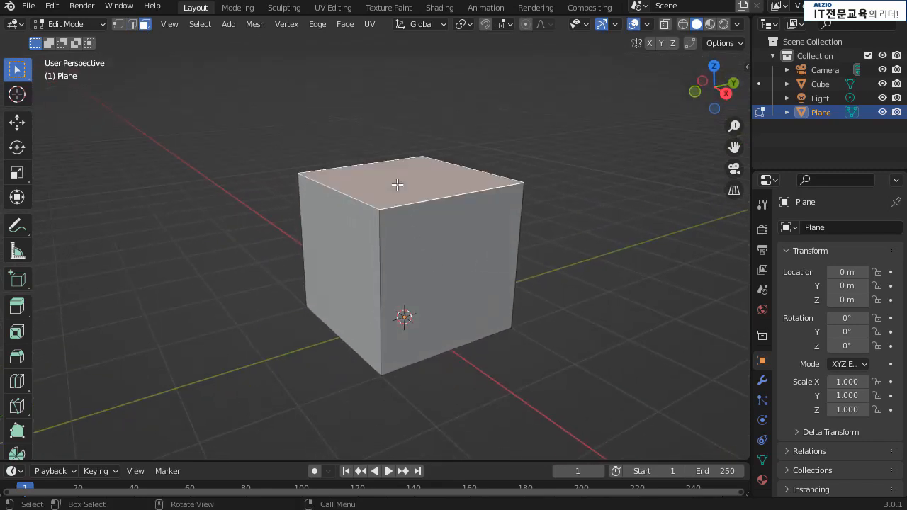
key("e")
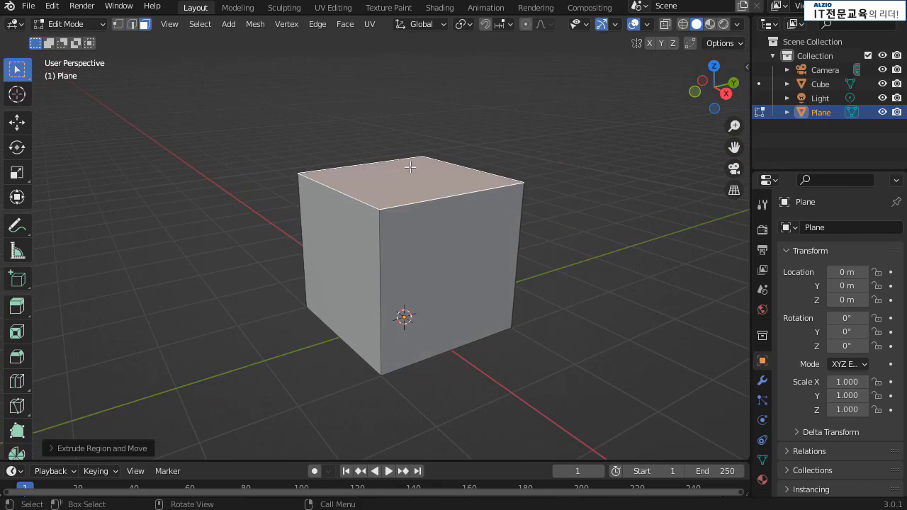
key("e")
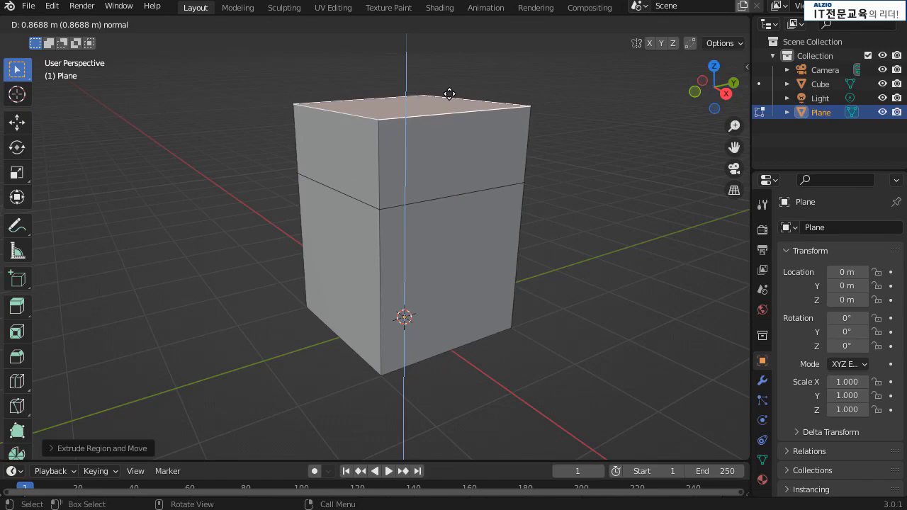
left_click(450, 94)
key("s")
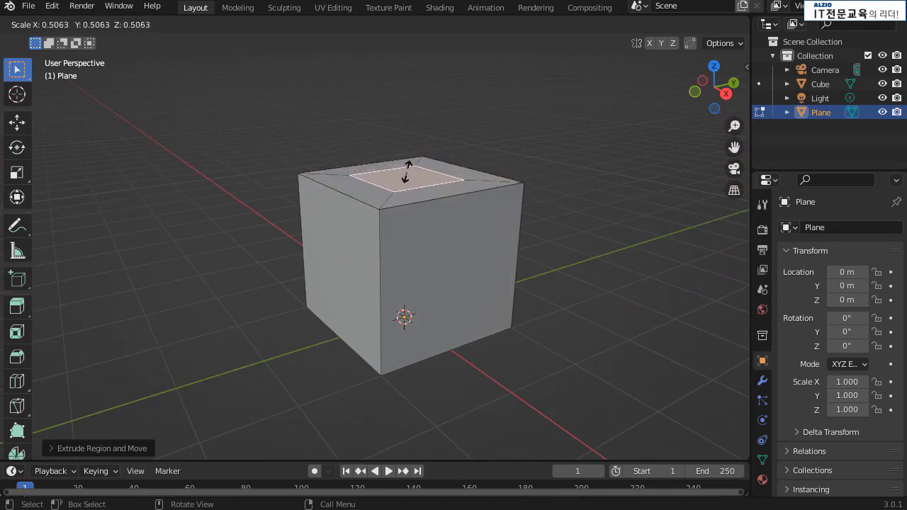
left_click(406, 172)
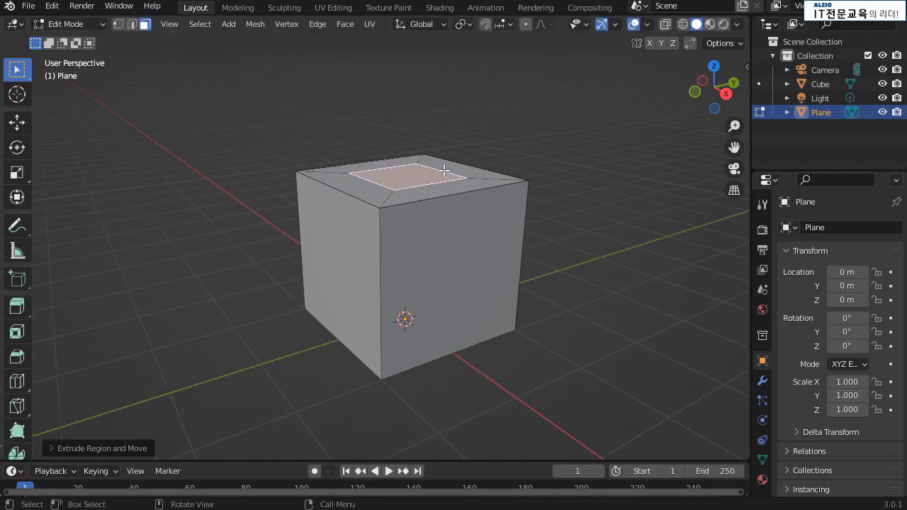
- Extrude the smaller inner top face upward and scale its end face down to form a tapered neck
scroll(473, 181, "up", 2)
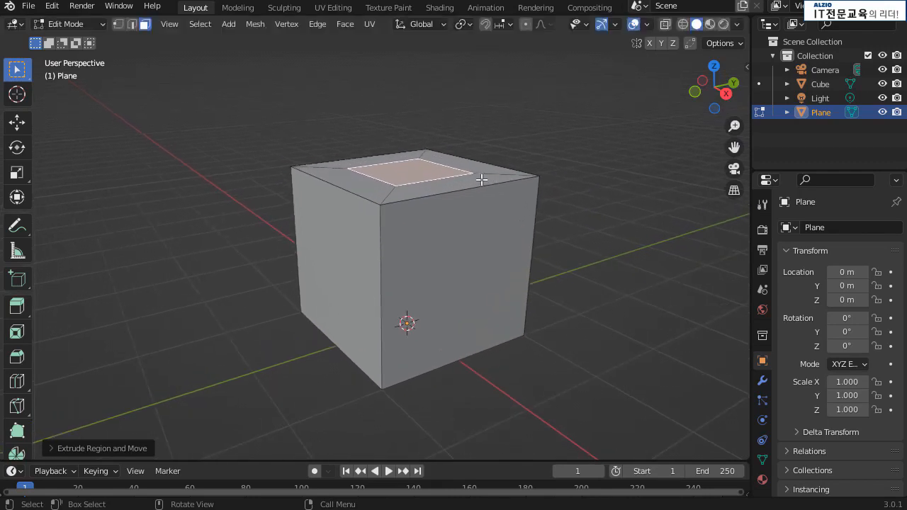
scroll(513, 180, "down", 2)
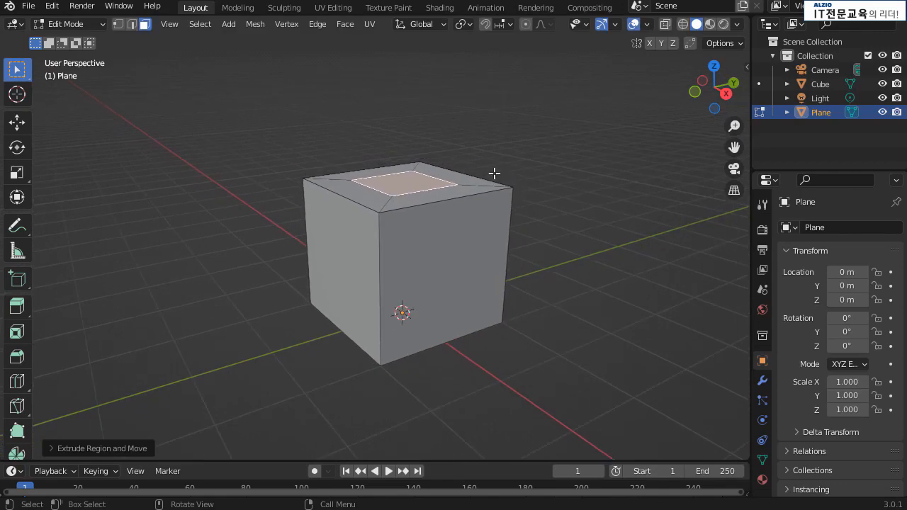
middle_click_drag(454, 178, 438, 162)
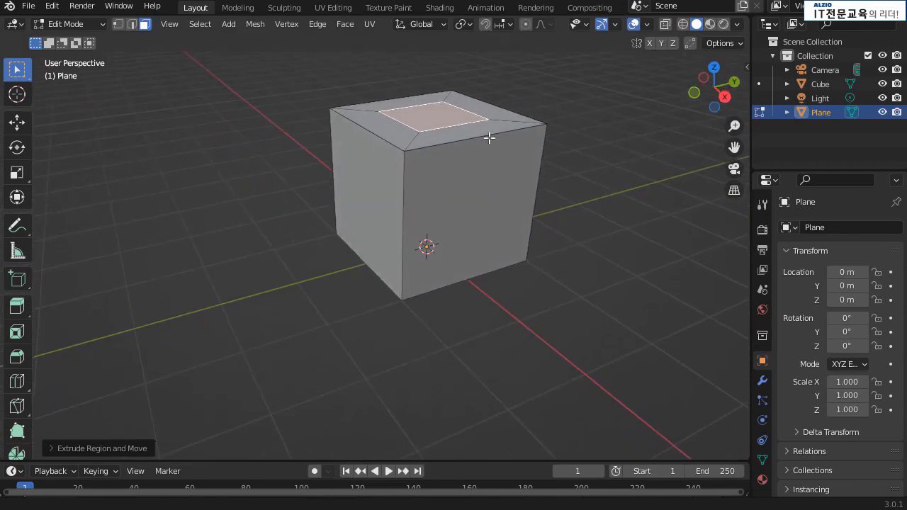
middle_click_drag(489, 138, 436, 316)
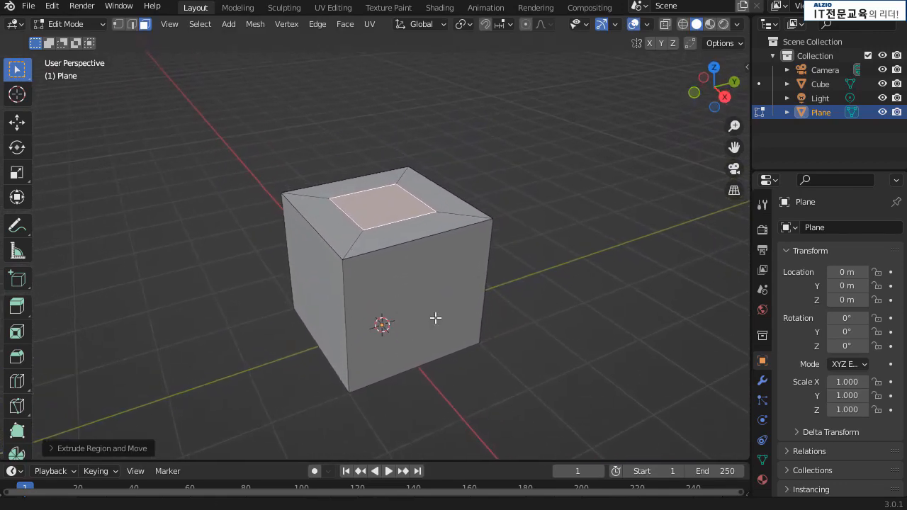
key("e")
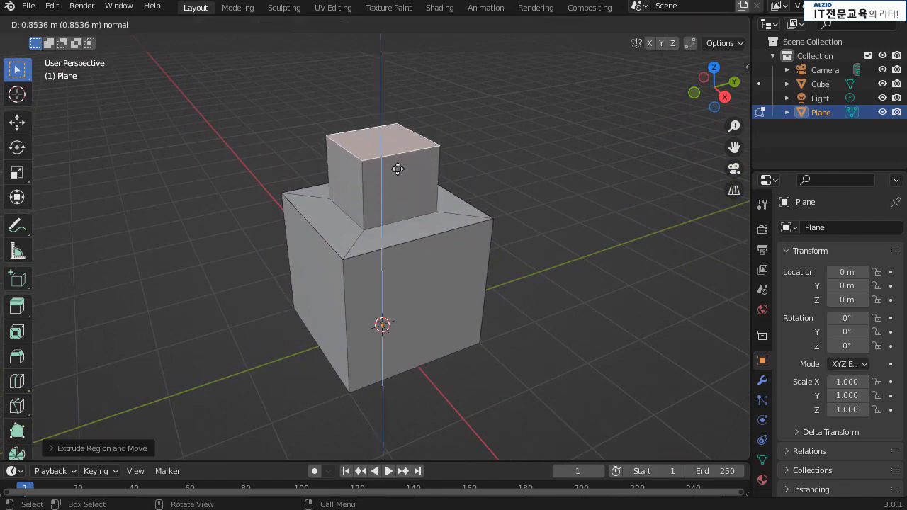
left_click(470, 138)
mouse_move(464, 225)
middle_mouse_down()
mouse_move(532, 174)
mouse_move(464, 218)
middle_mouse_up()
key("s")
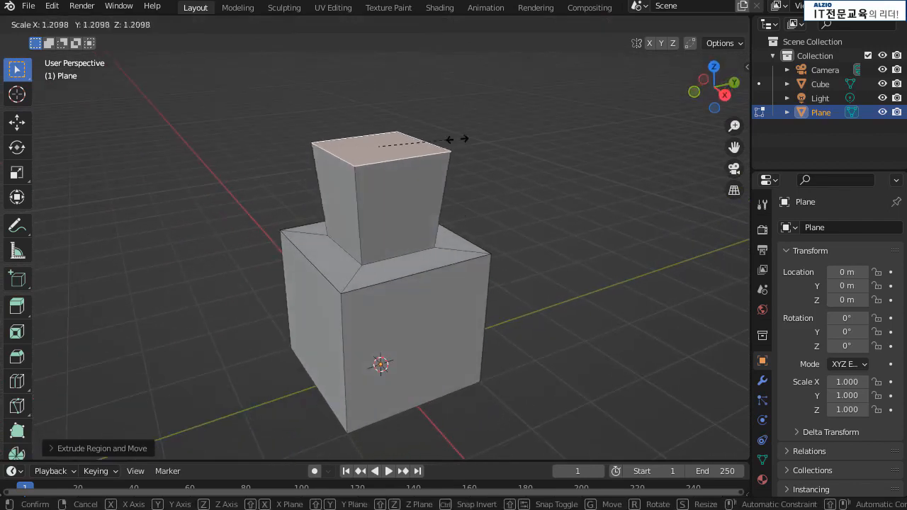
left_click(406, 148)
- Extrude the neck's top face upward by about 0.5 m and scale the end face up into a flared head
key("e")
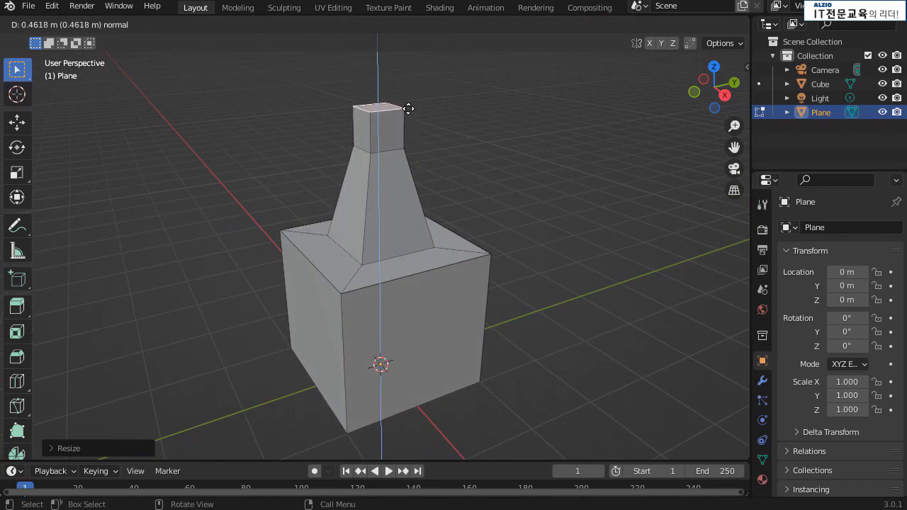
left_click(410, 107)
key("s")
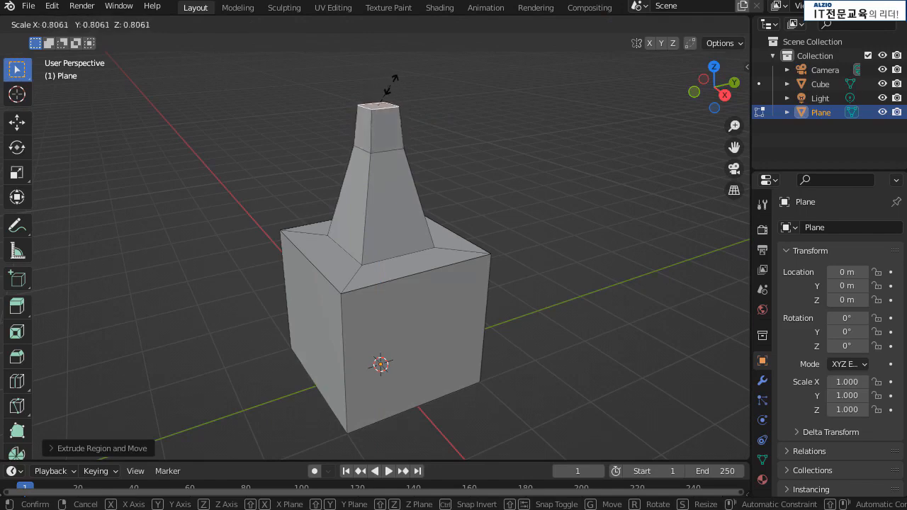
left_click(444, 98)
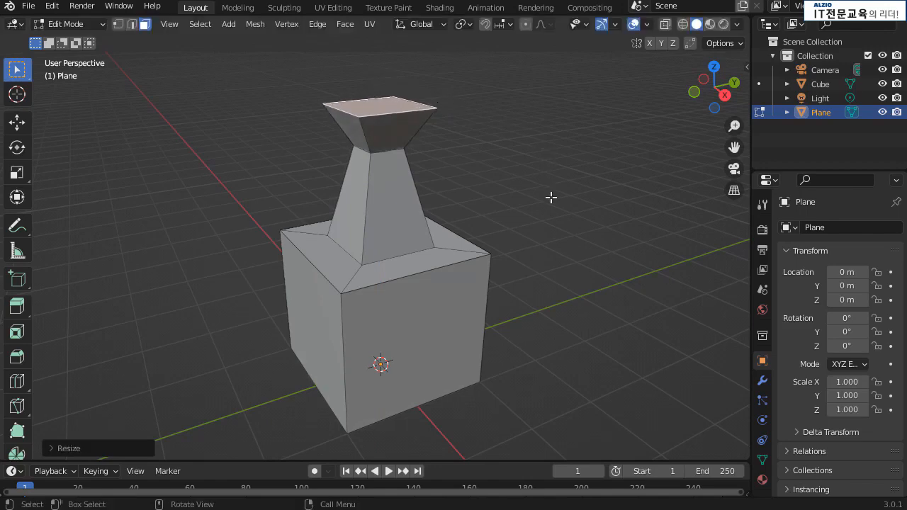
- Select the plane object's entire mesh and delete all of its geometry while staying in Edit Mode
mouse_move(538, 217)
middle_mouse_down()
mouse_move(555, 191)
mouse_move(516, 233)
mouse_move(522, 223)
middle_mouse_up()
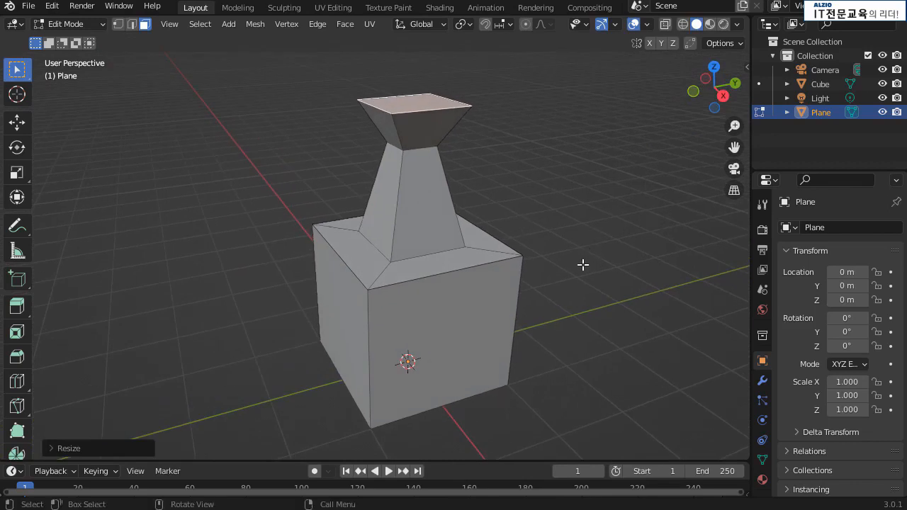
scroll(583, 271, "down", 1)
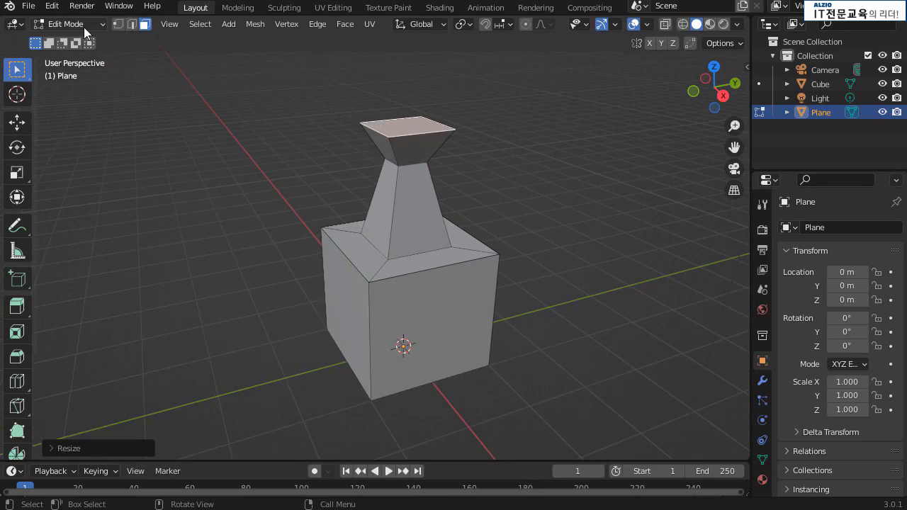
left_click(570, 241)
key("a")
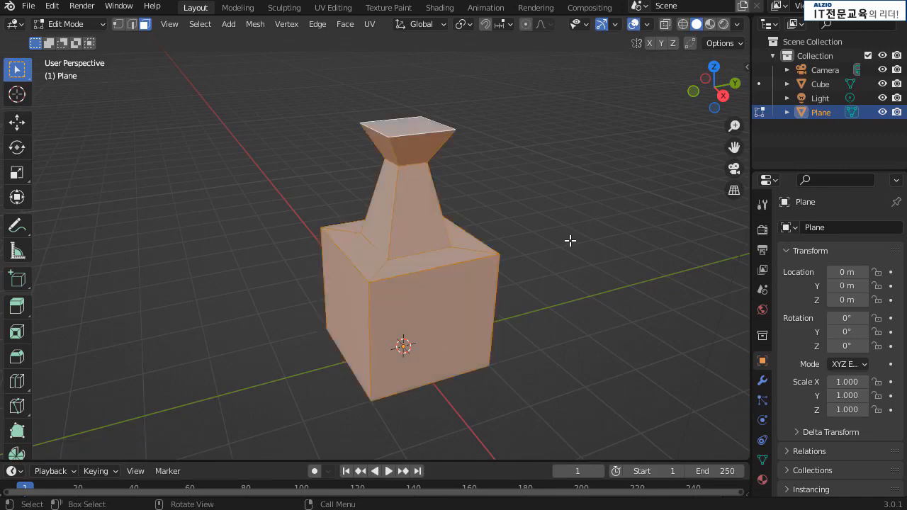
key("x")
left_click(571, 243)
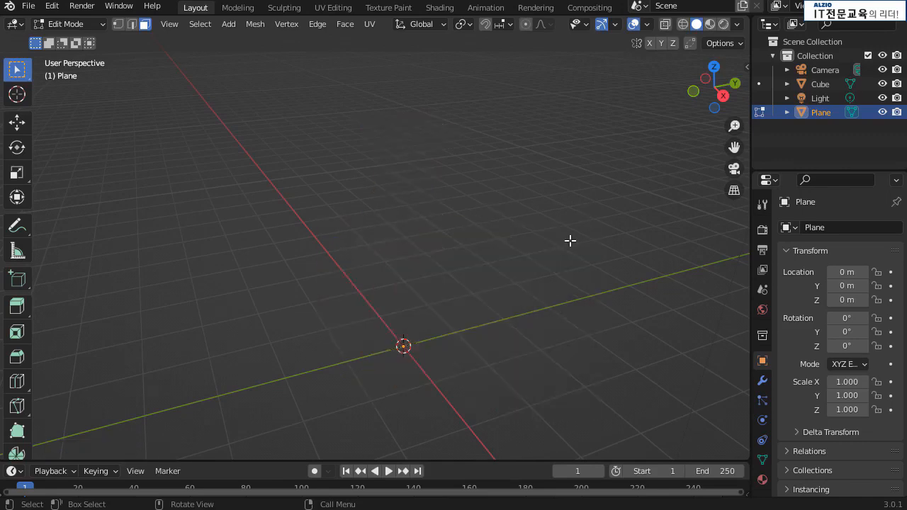
middle_click_drag(460, 314, 385, 381)
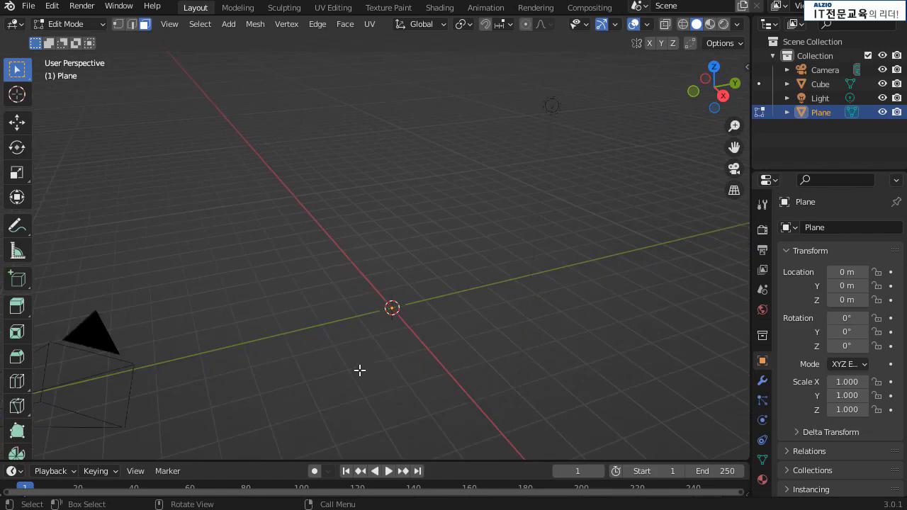